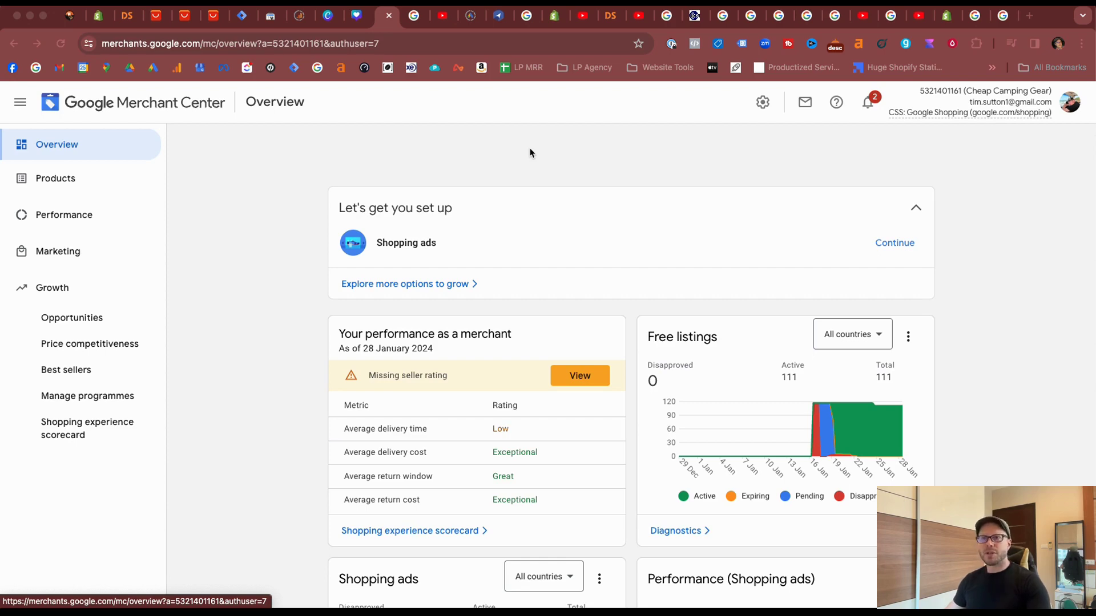
Study the Metric Theory Google Shopping promotion example in image results, then return to Merchant Center
key(super+9)
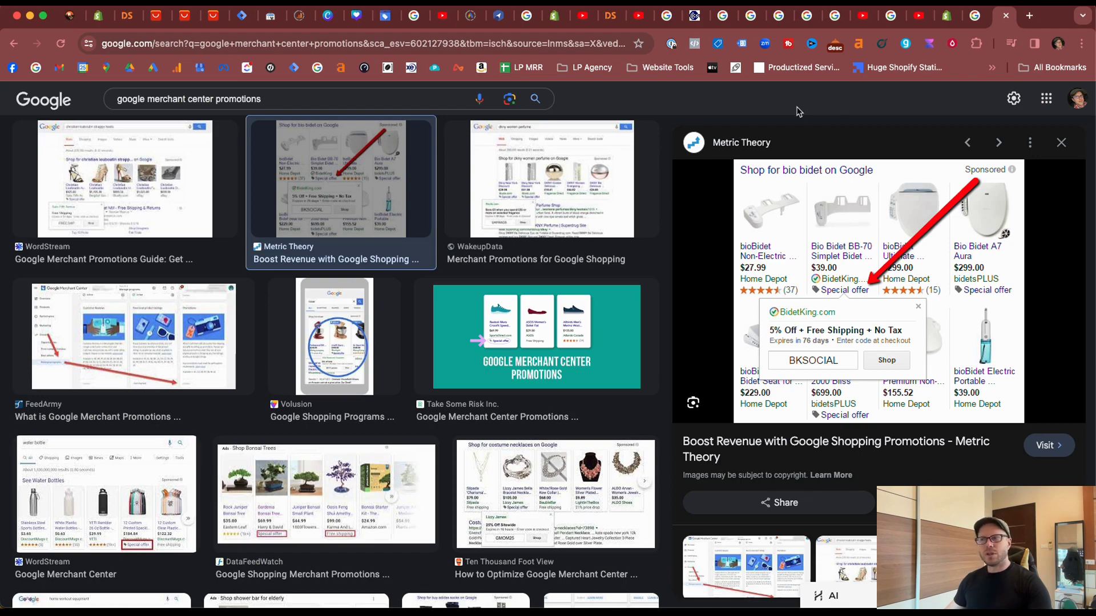
key(super+minus)
key(super+minus)
key(super+equal)
key(super+equal)
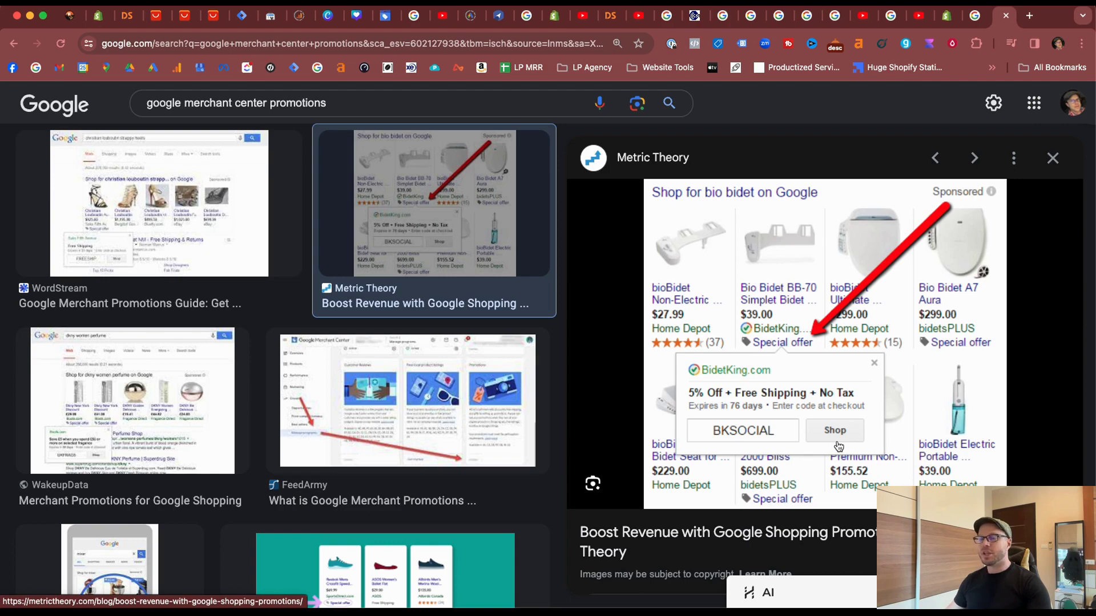
key(ctrl+Tab)
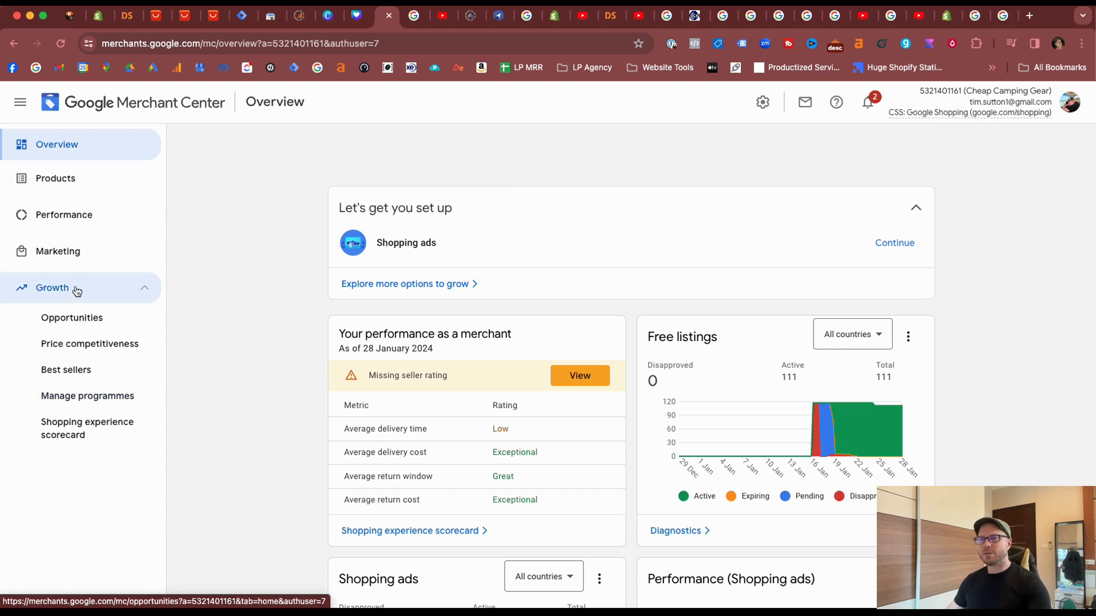
Confirm the Promotions programme is enabled under Growth > Manage programmes, then go to Shopify admin
click(89, 397)
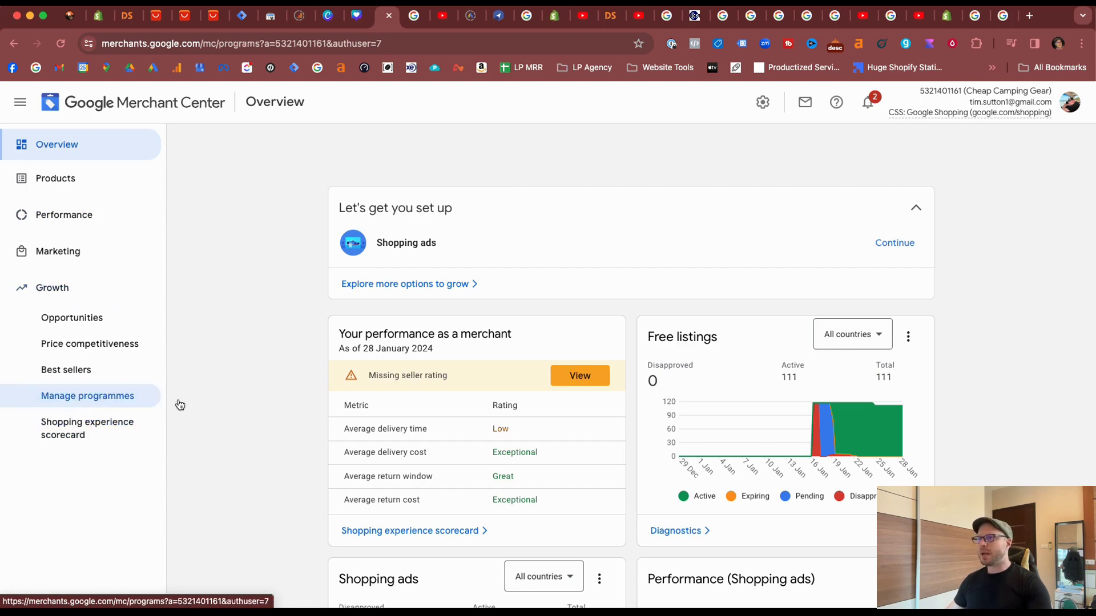
scroll(819, 288, down, 6)
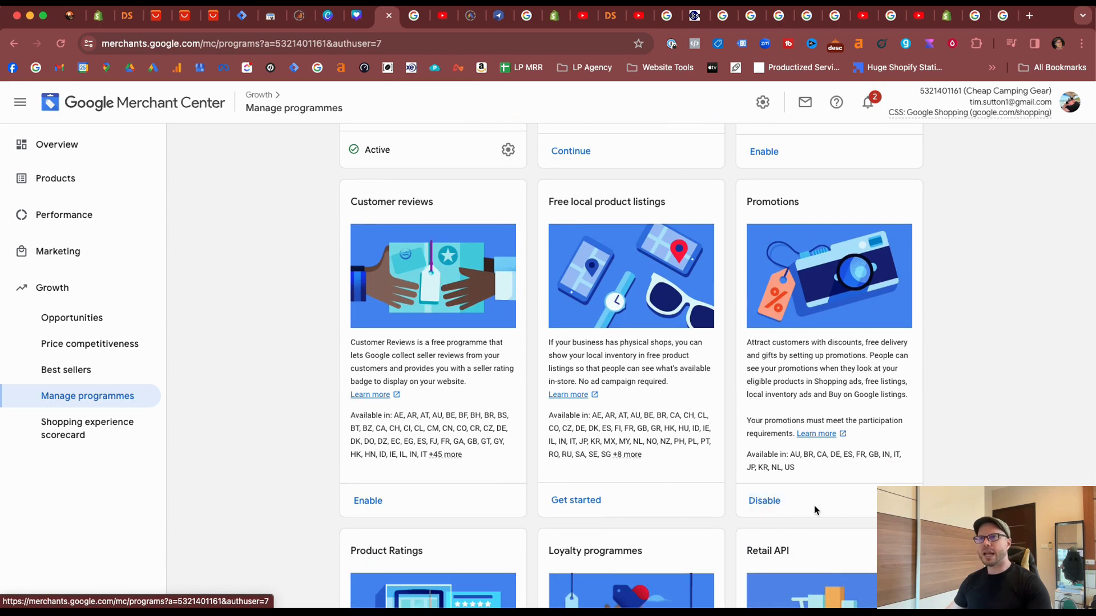
scroll(816, 510, up, 5)
key(super+2)
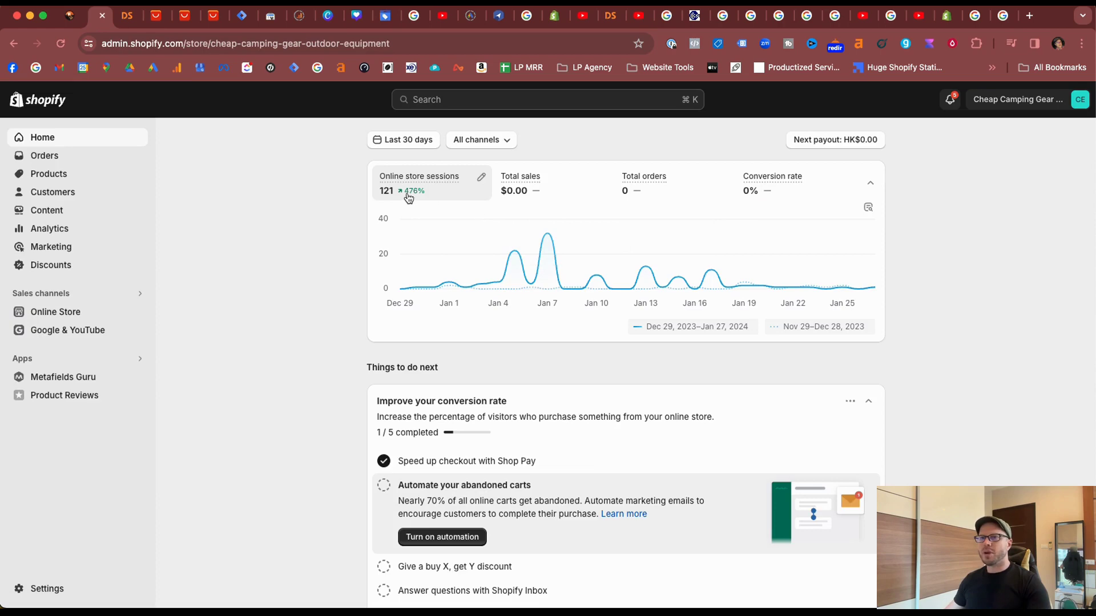
Begin a new Amount off order discount from Shopify's Discounts page
click(54, 266)
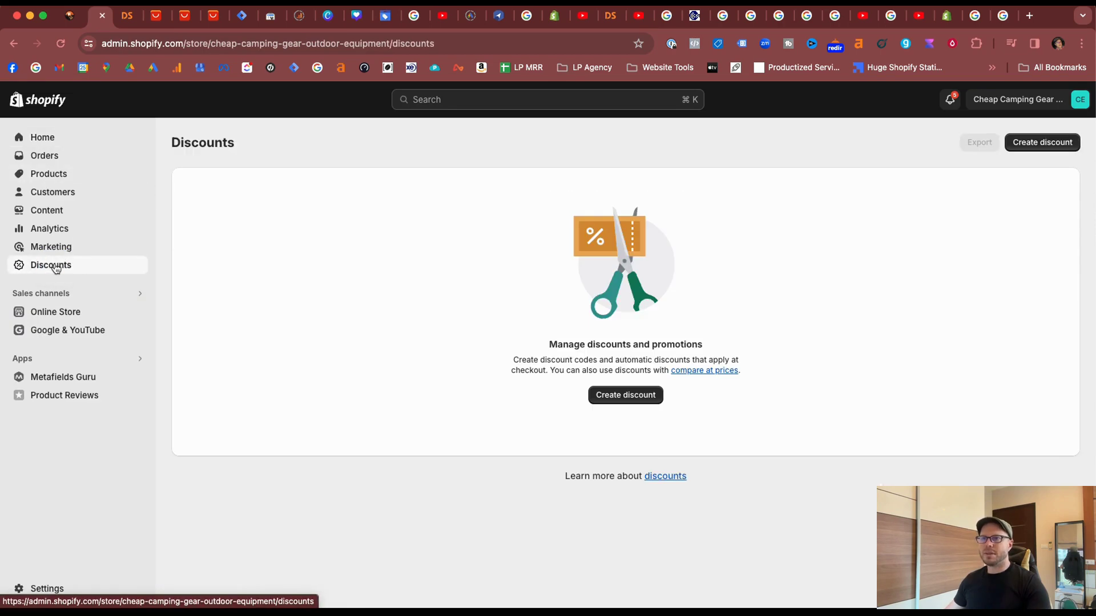
click(616, 398)
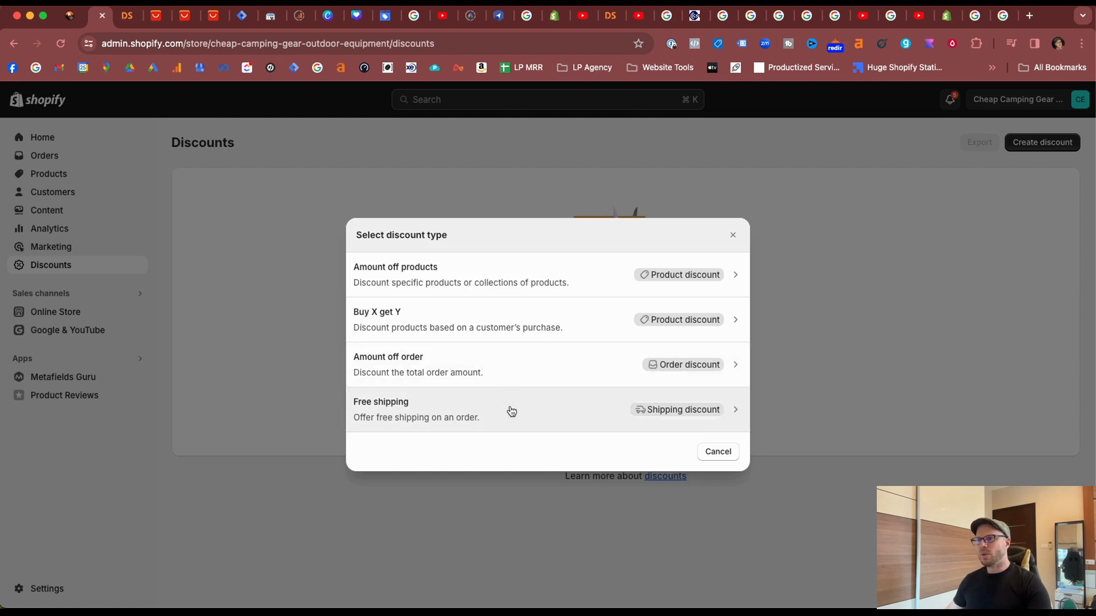
click(512, 360)
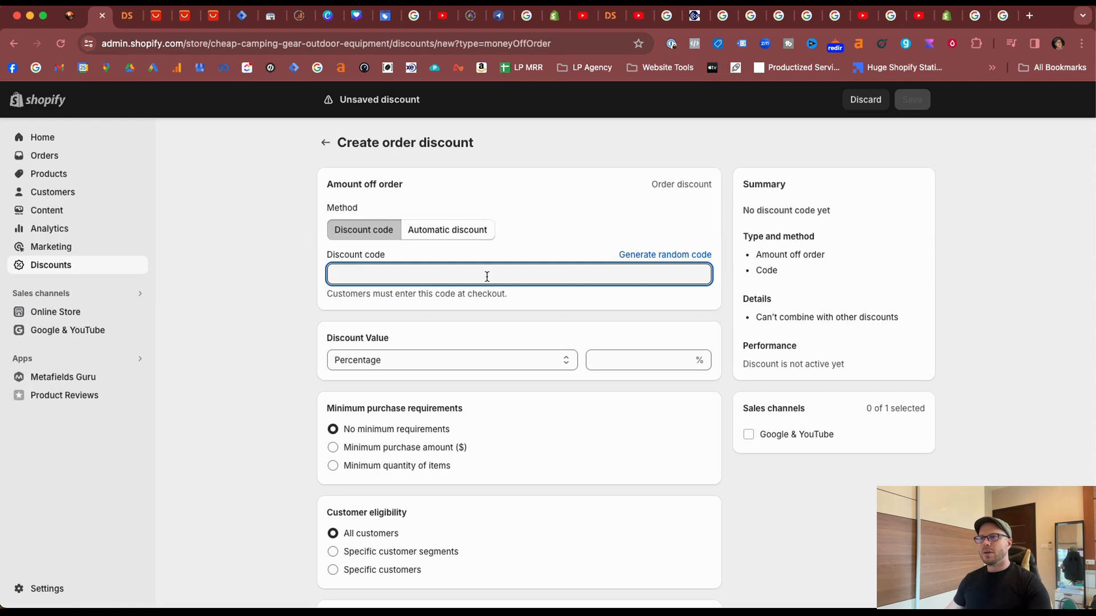
Keep the Discount code method and set the code to BFCM20
click(441, 234)
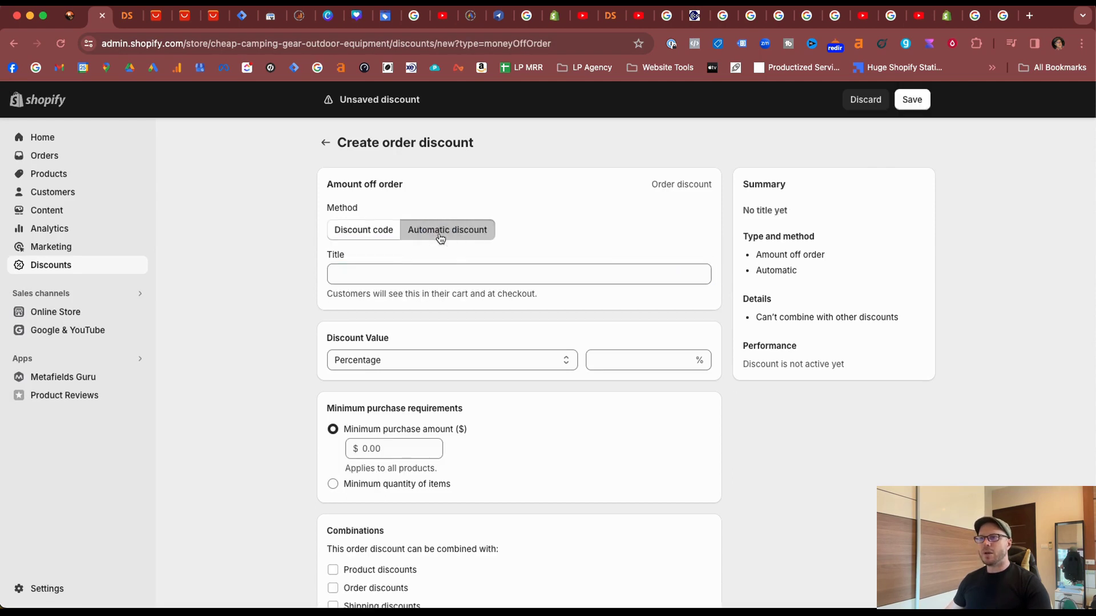
click(370, 231)
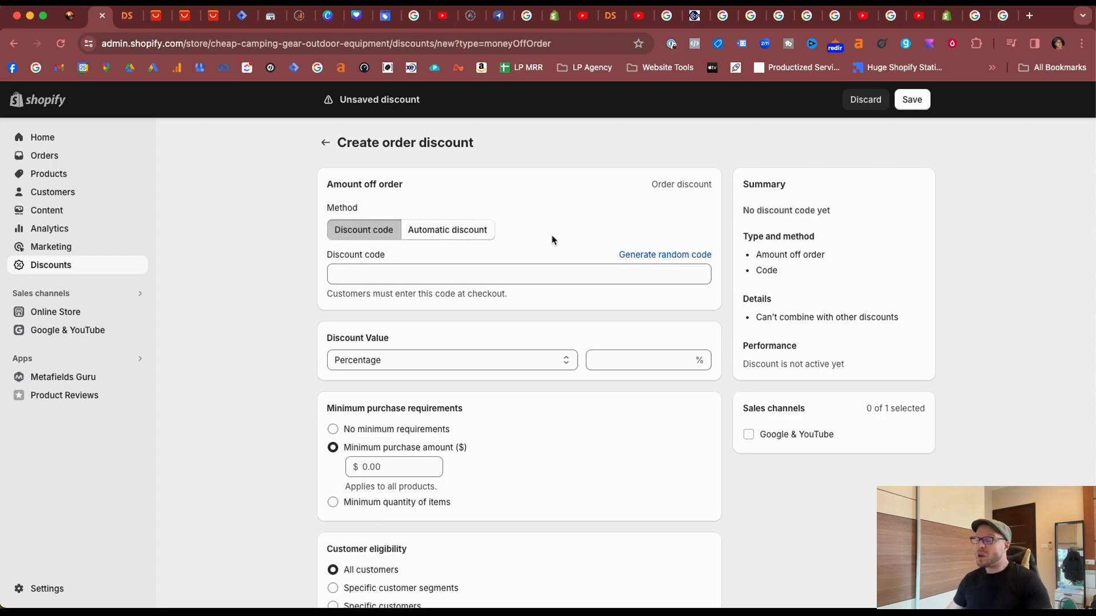
click(639, 256)
double_click(413, 273)
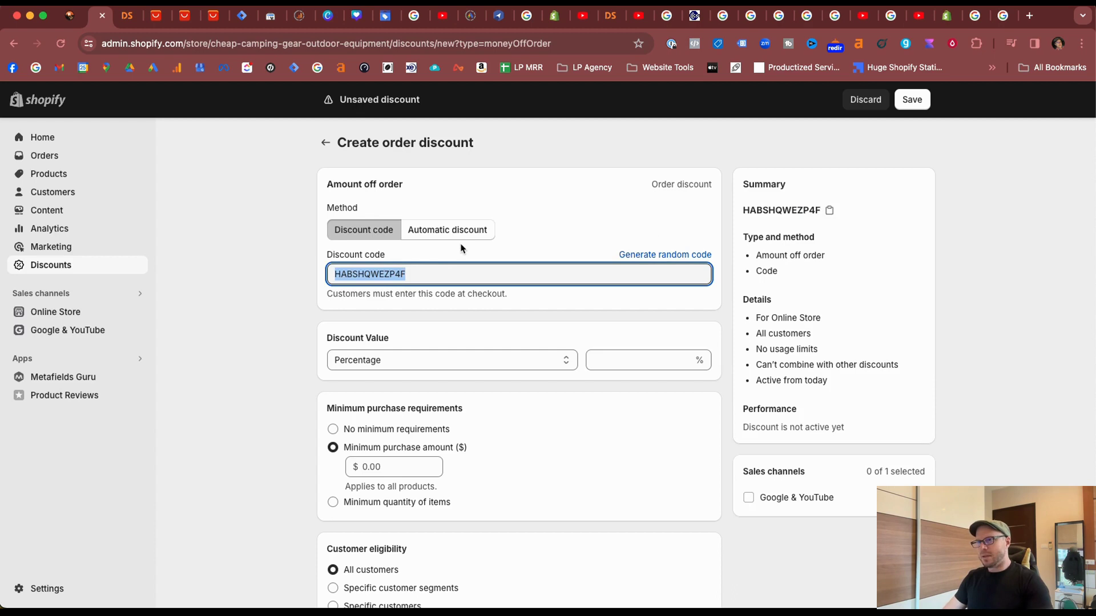
text(BFCM)
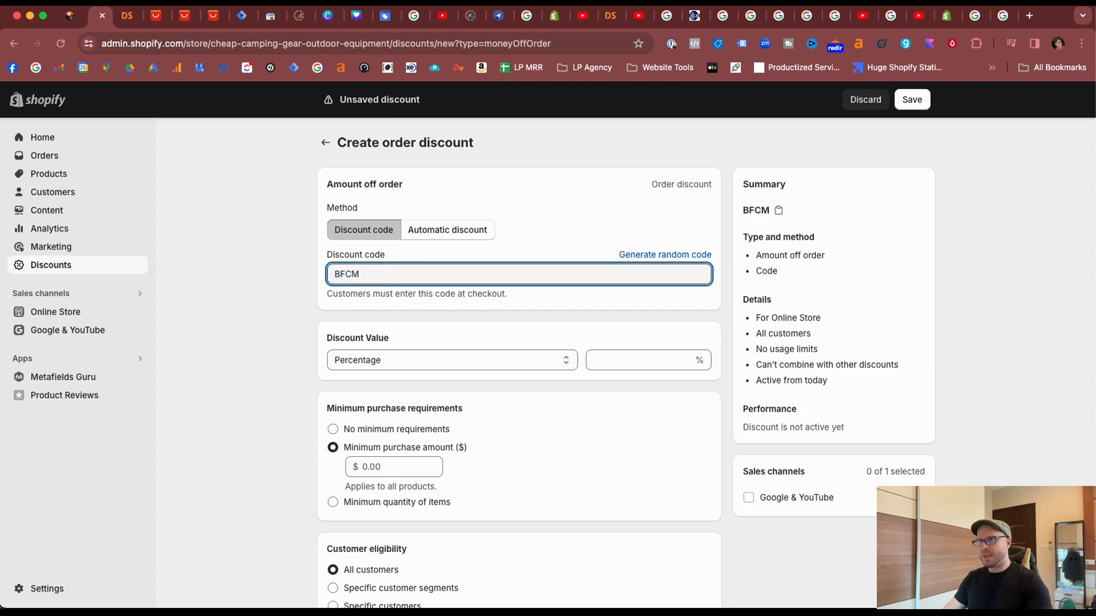
text(20)
Give the discount 20% off the order with a $20.00 minimum purchase amount
click(644, 361)
text(20)
scroll(367, 335, down, 2)
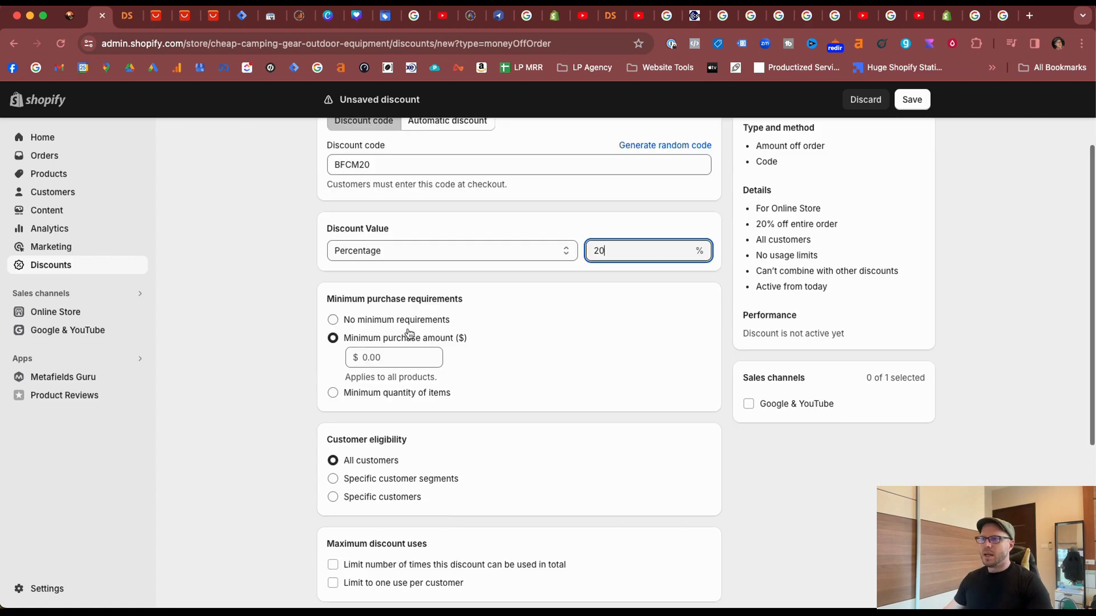
click(373, 361)
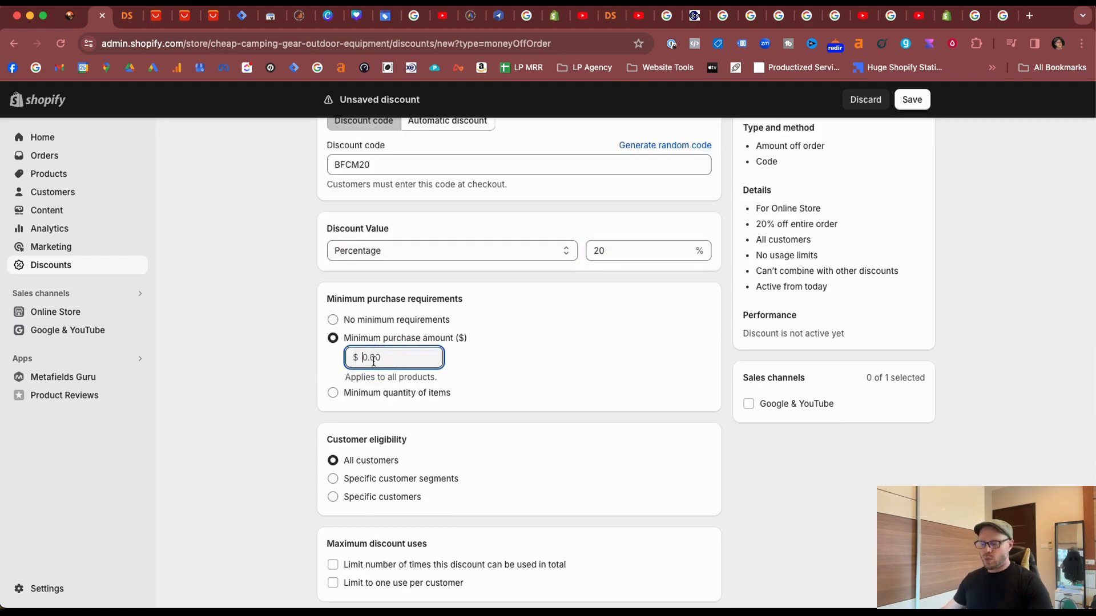
text(20)
click(596, 378)
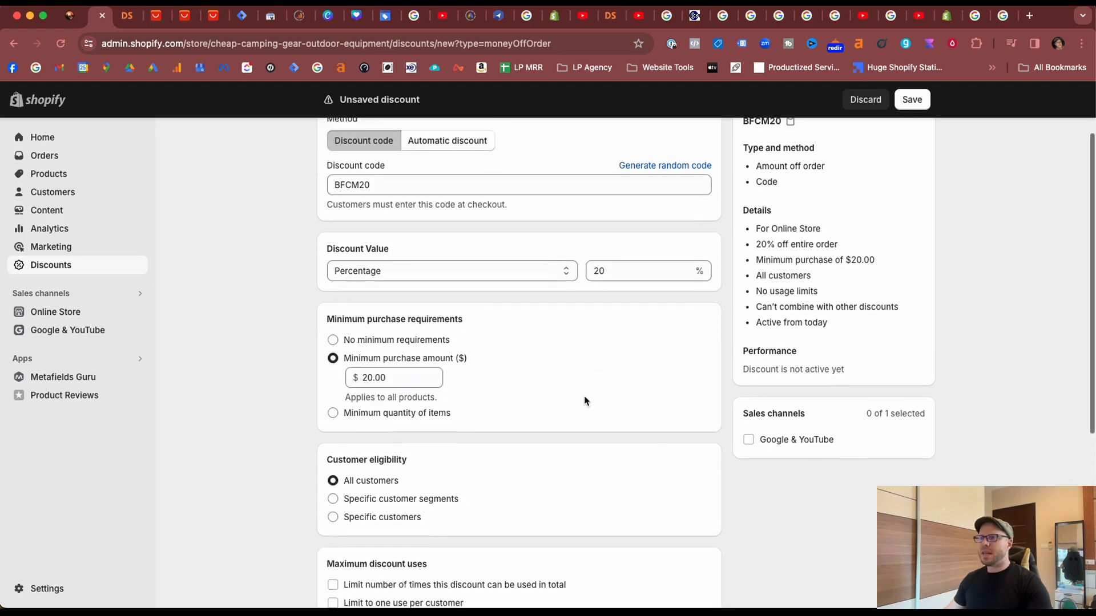
scroll(585, 399, down, 2)
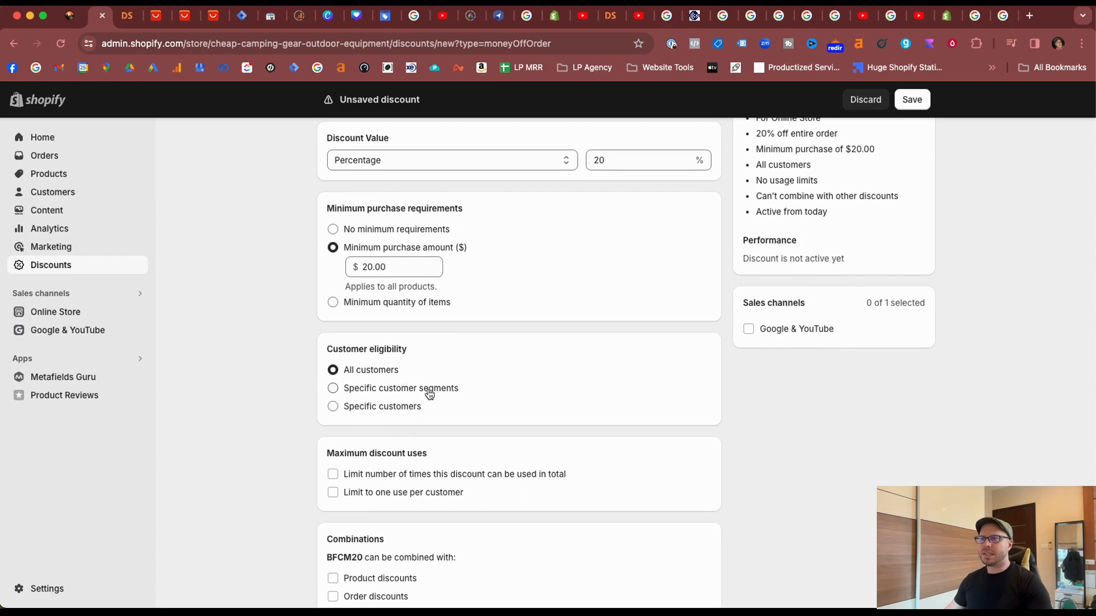
scroll(514, 372, down, 3)
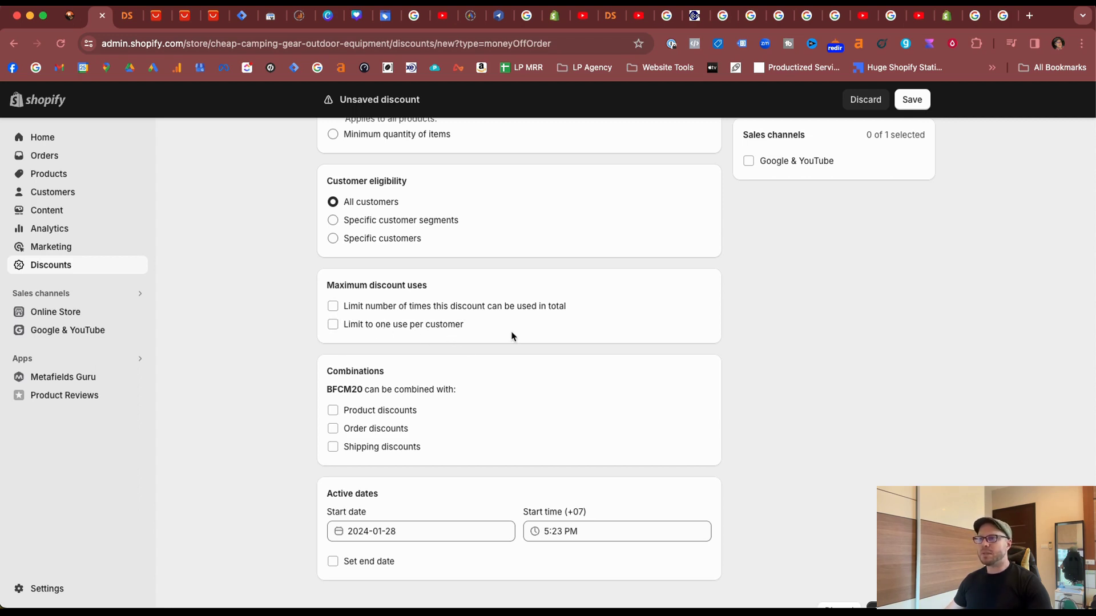
scroll(485, 377, down, 1)
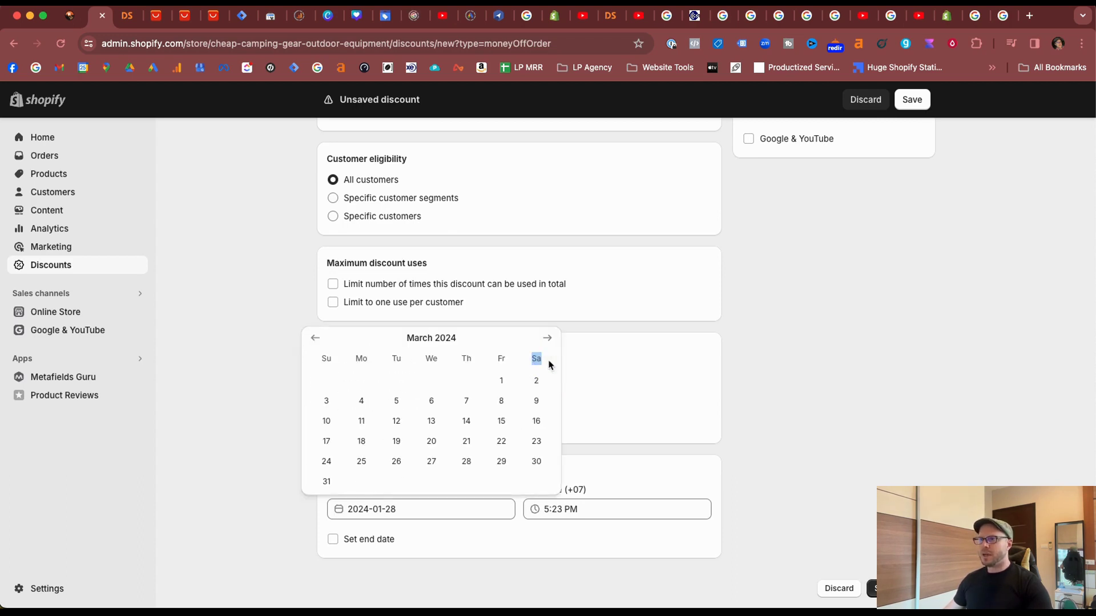
Set the discount start date to November 29
click(547, 338)
click(547, 339)
click(546, 339)
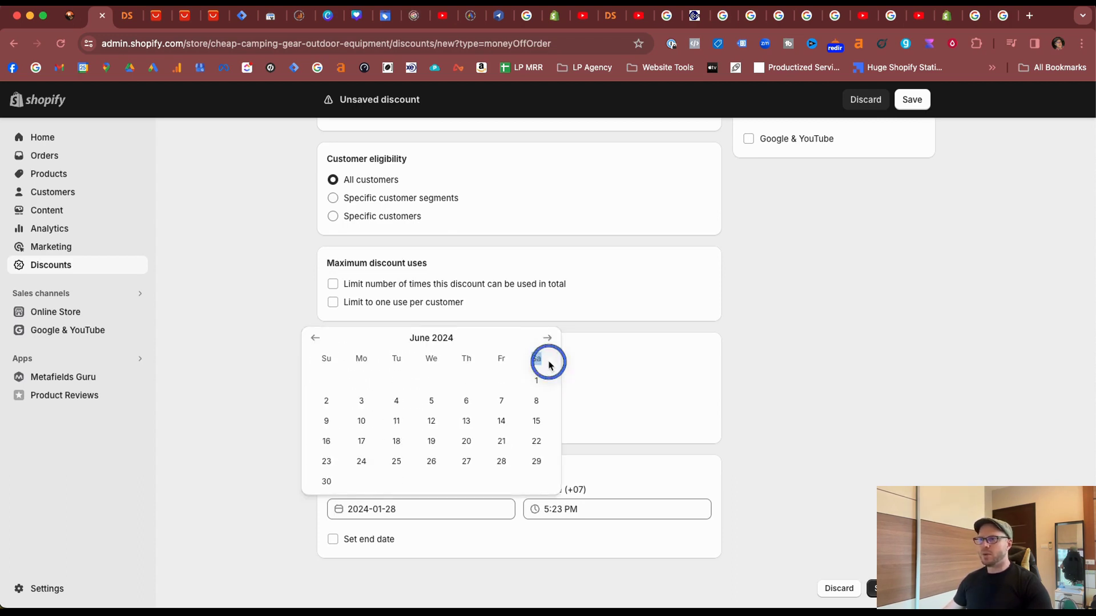
click(547, 342)
click(548, 358)
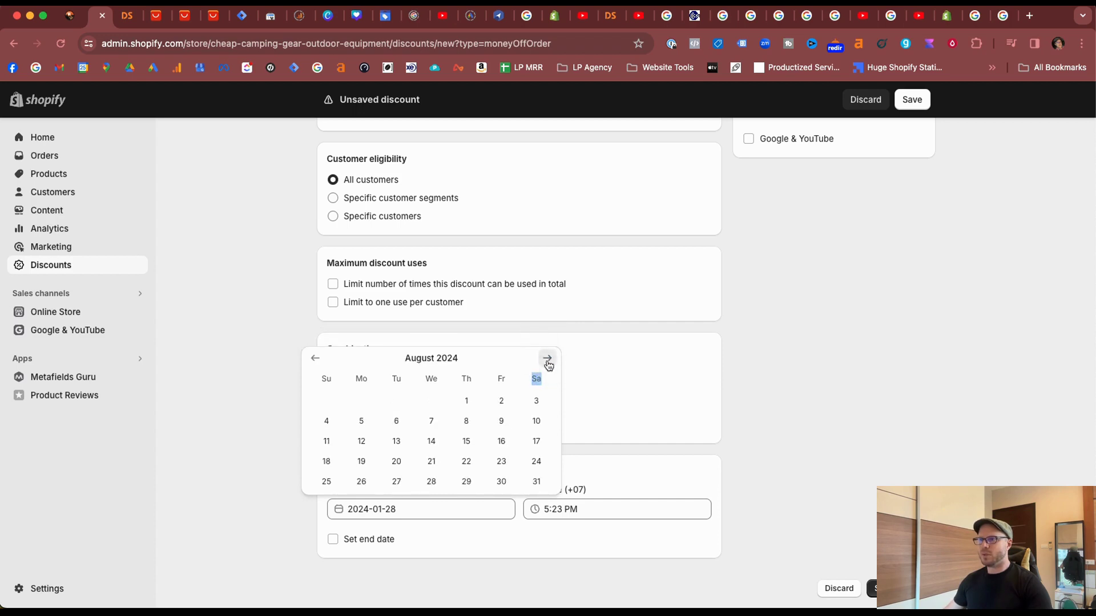
click(548, 359)
click(547, 359)
click(547, 359)
click(501, 481)
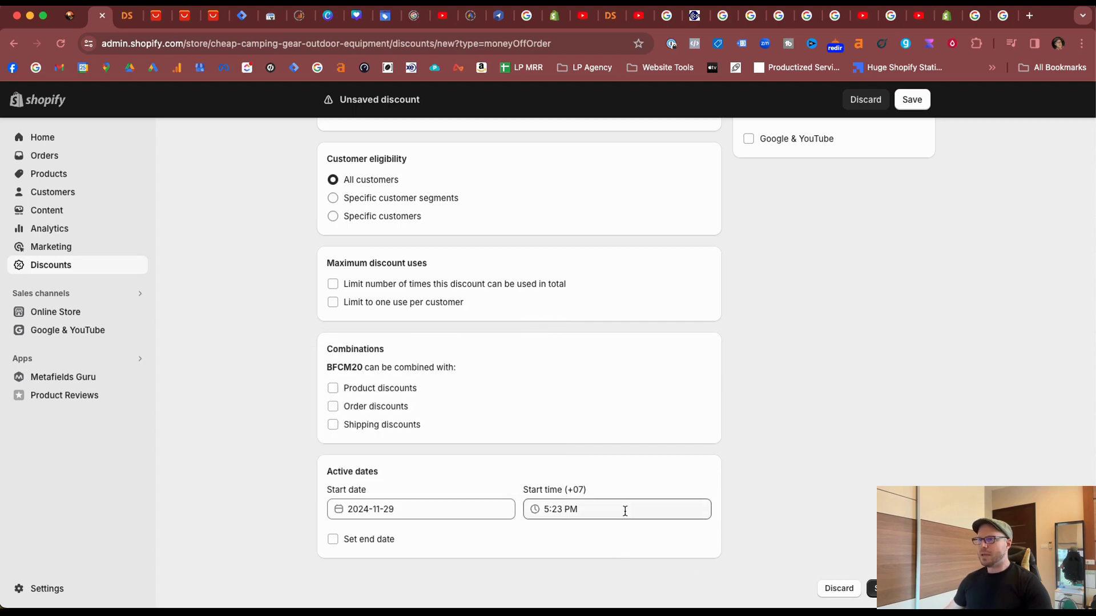
Add an end date of December 2, leaving the end time at 11:59 PM
click(333, 539)
scroll(409, 499, down, 2)
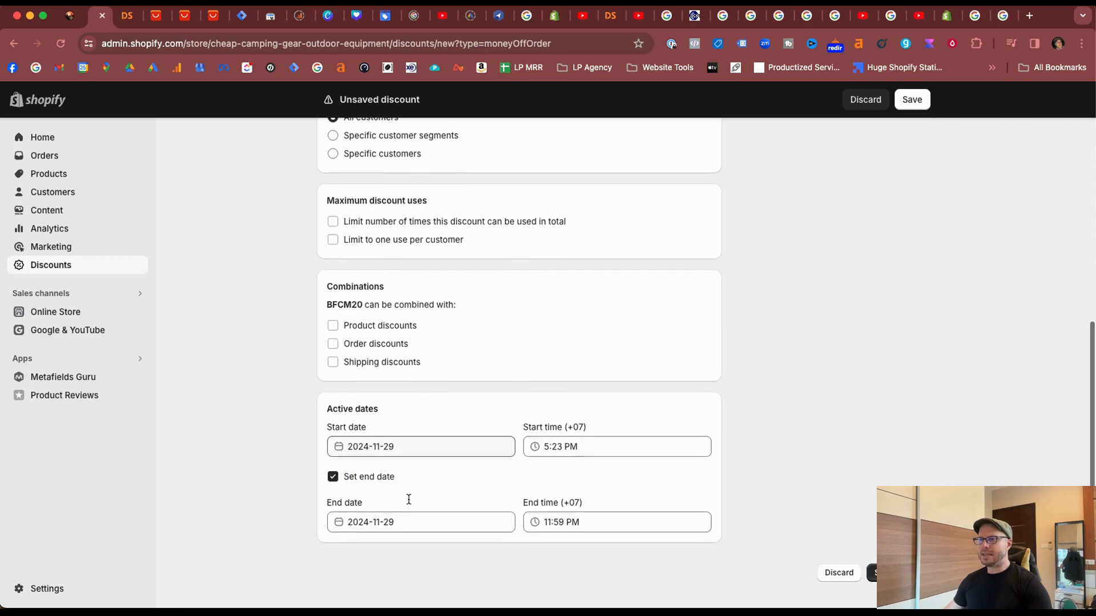
click(410, 505)
click(362, 433)
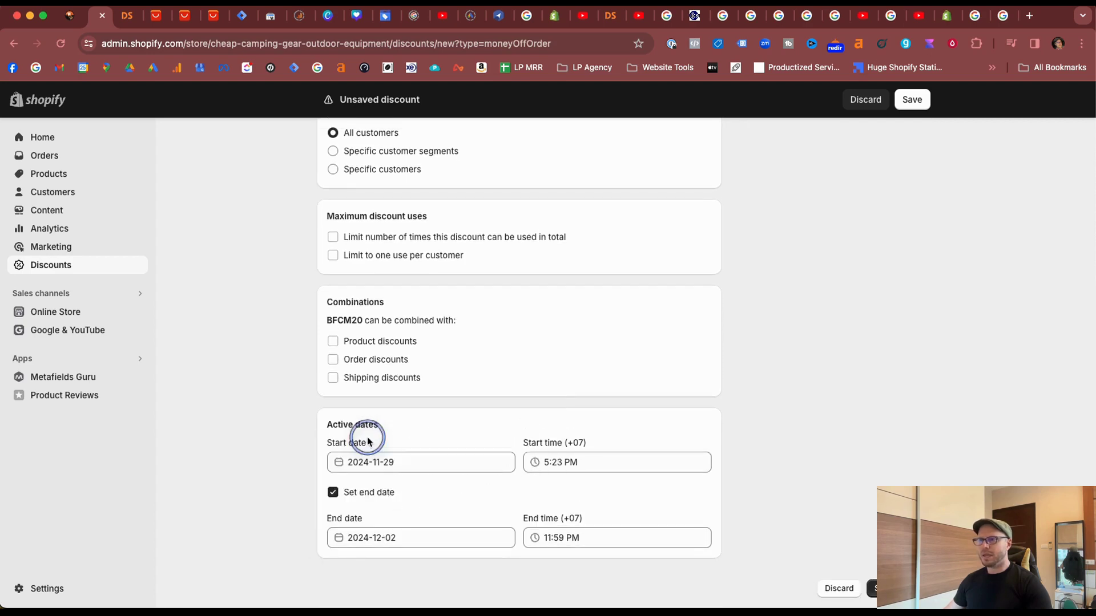
click(613, 538)
click(506, 487)
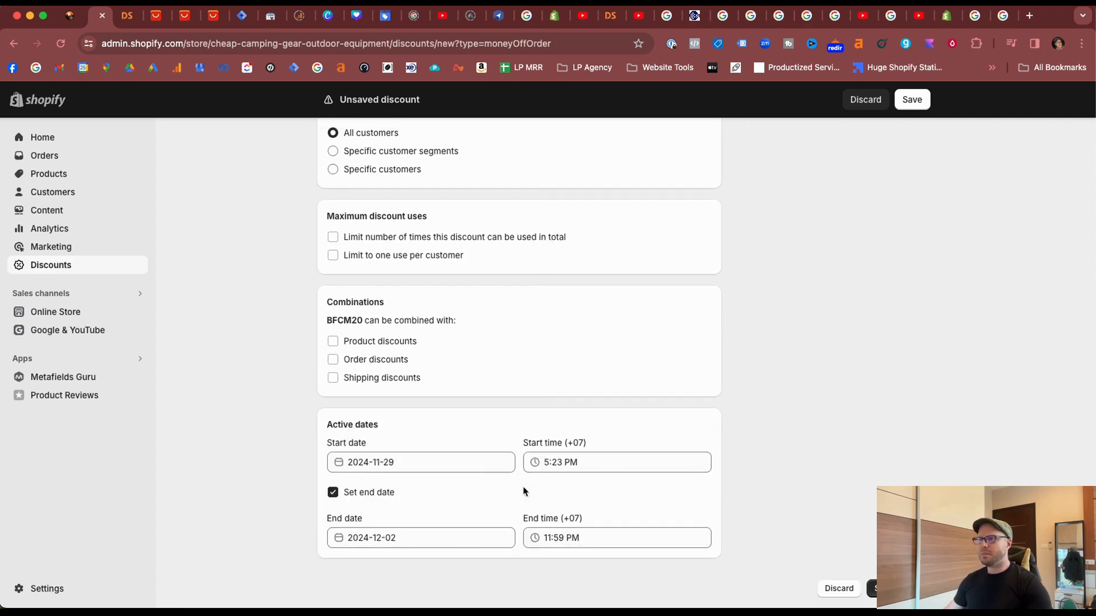
click(583, 467)
scroll(565, 342, up, 5)
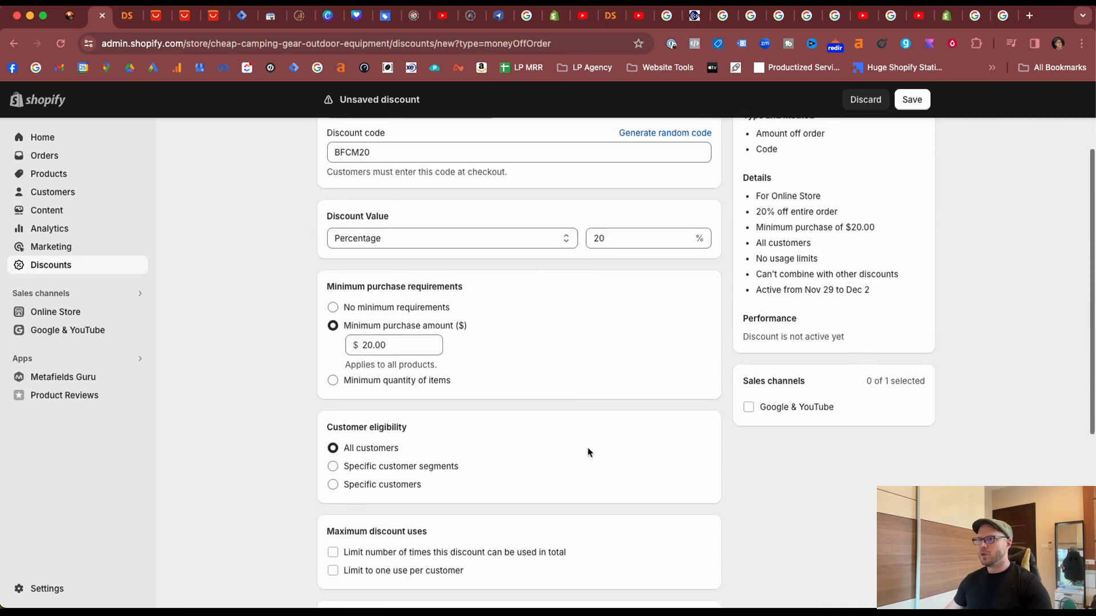
scroll(587, 451, down, 5)
scroll(600, 411, up, 7)
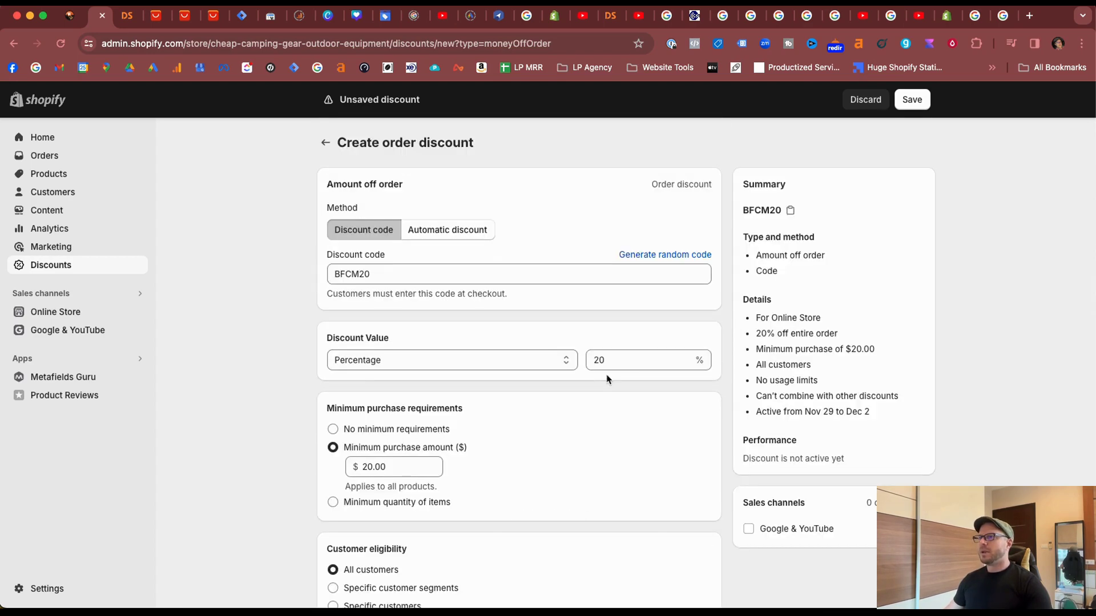
Add Google & YouTube to the discount's sales channels
click(748, 533)
drag(758, 319, 881, 318)
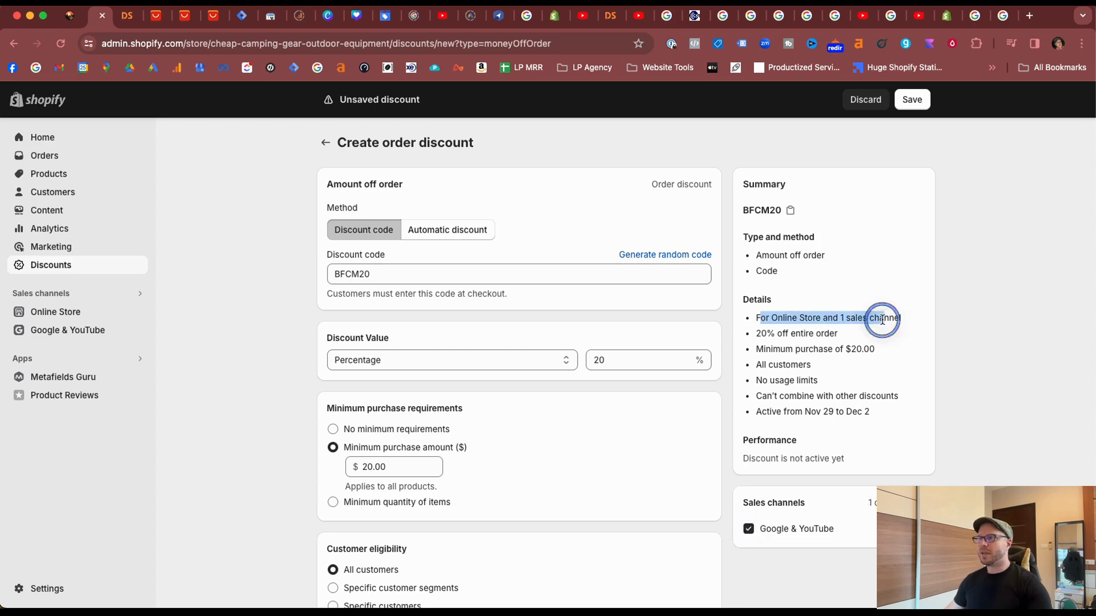
click(802, 319)
drag(771, 318, 898, 316)
click(858, 349)
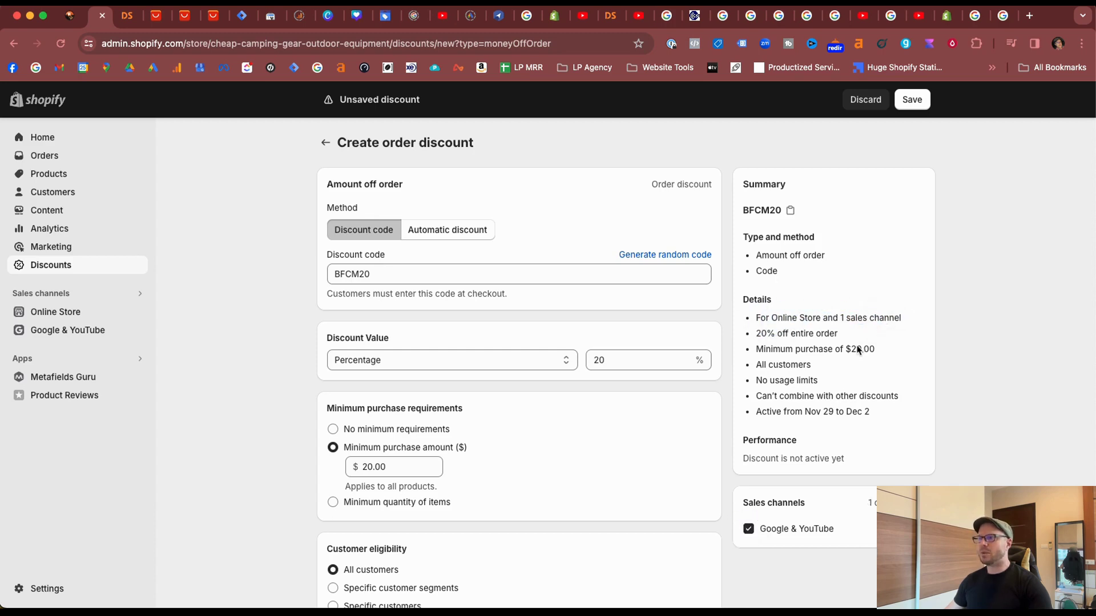
Save the BFCM20 discount and return to Merchant Center's programmes page
click(912, 99)
drag(394, 181, 550, 185)
click(890, 308)
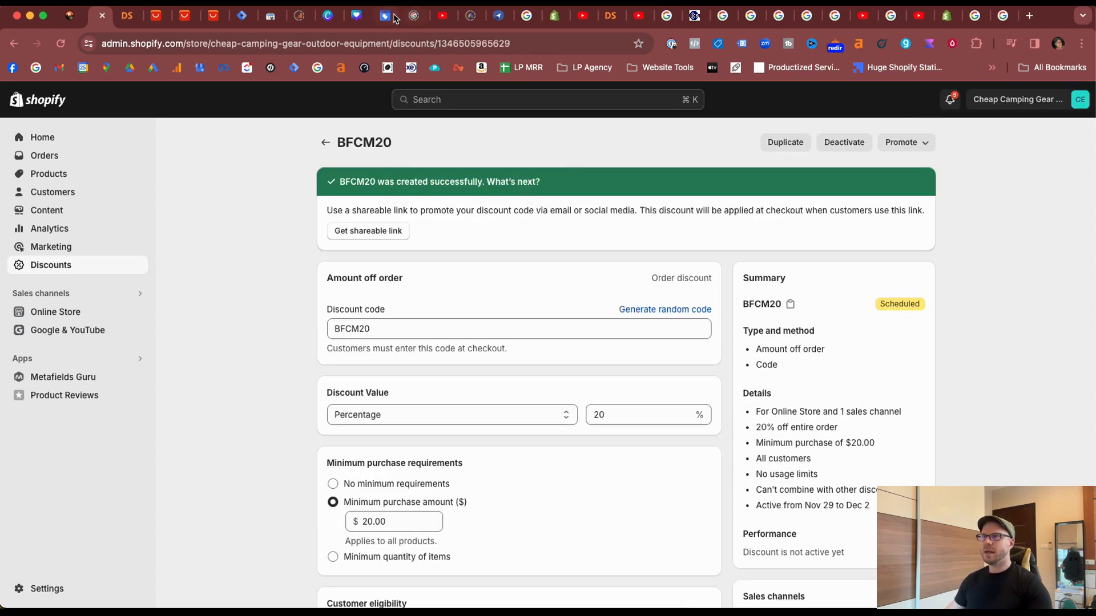
click(386, 18)
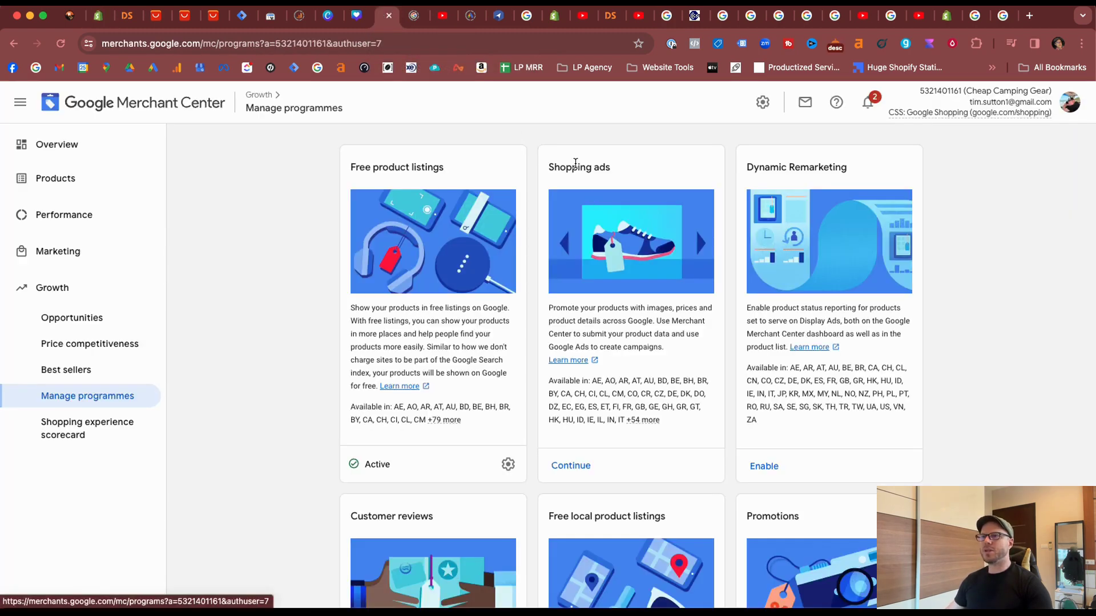
Open Marketing > Promotions and add a new promotion
click(102, 253)
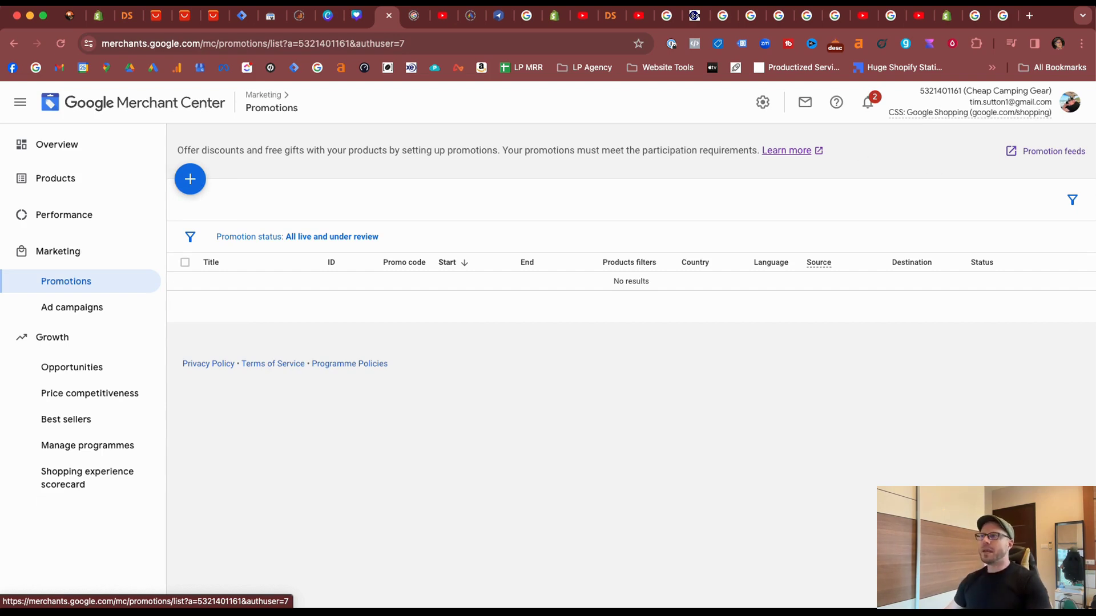
click(190, 179)
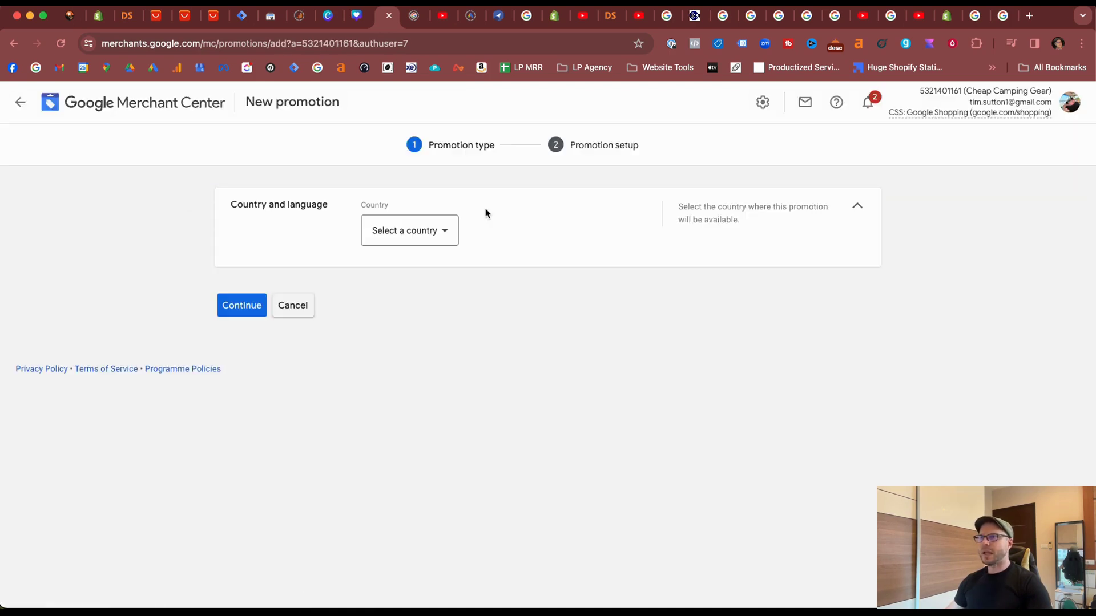
Set the promotion country to United States and language to English
click(448, 229)
scroll(419, 299, down, 3)
click(418, 453)
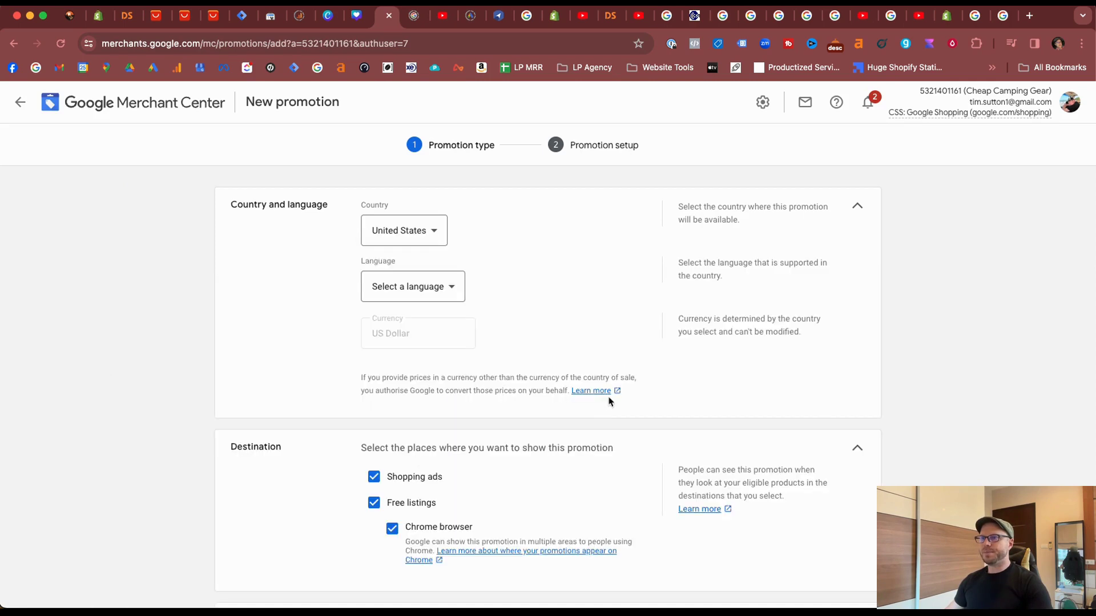
click(438, 286)
click(438, 292)
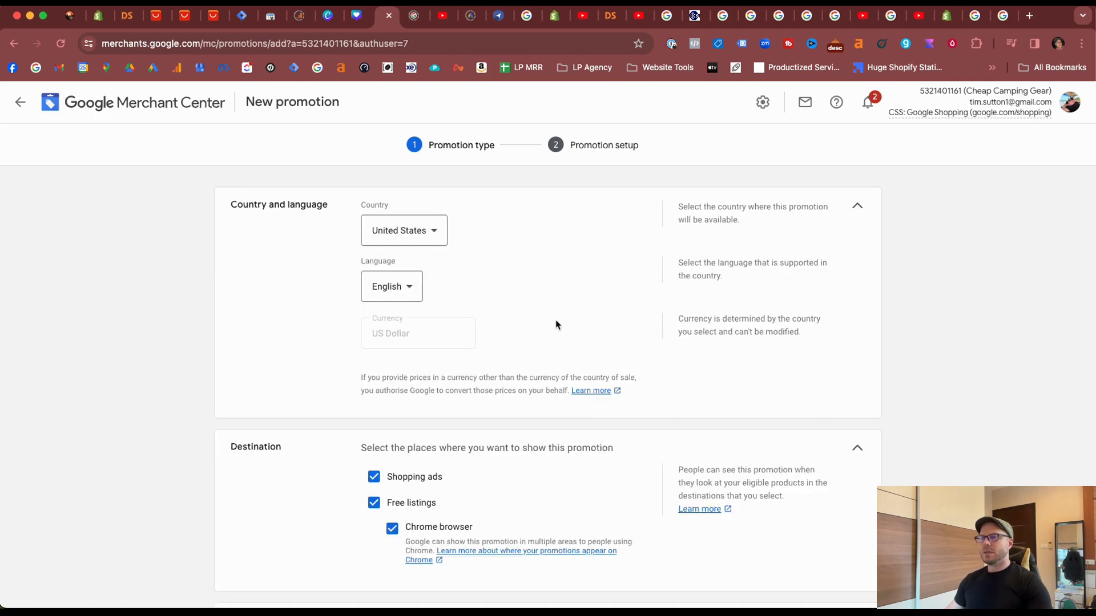
Keep Shopping ads and Free listings ticked as the promotion destinations
scroll(524, 294, down, 3)
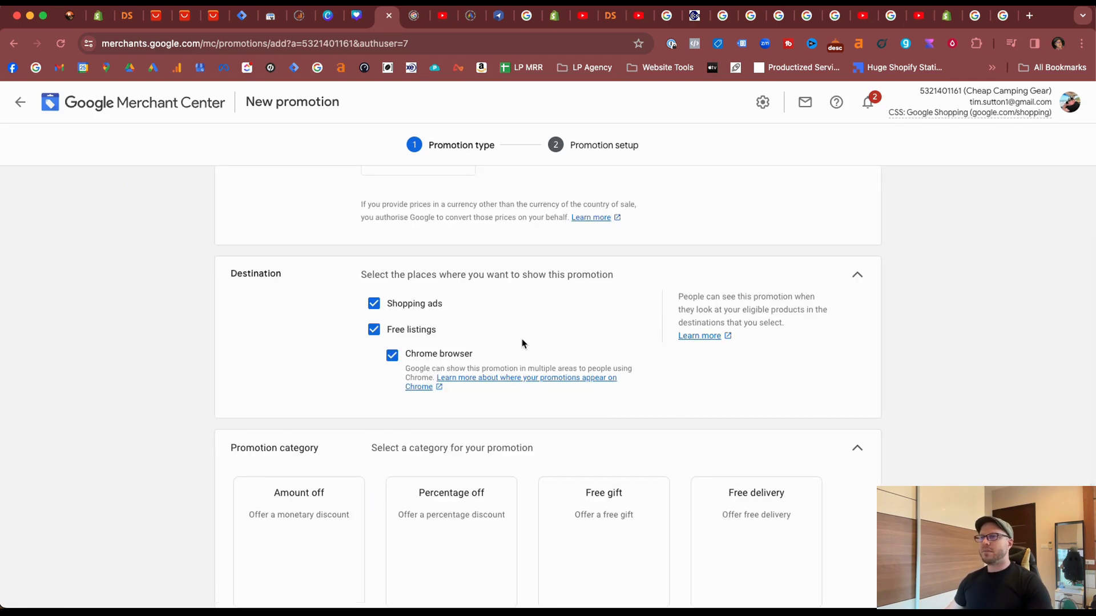
drag(360, 276, 565, 276)
click(405, 302)
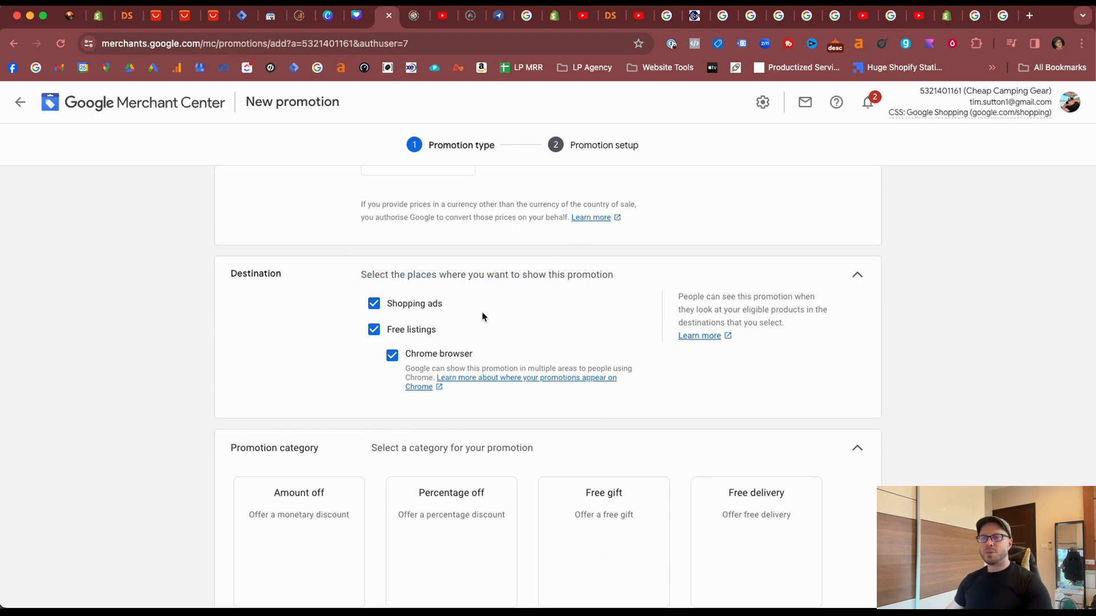
click(374, 331)
click(374, 334)
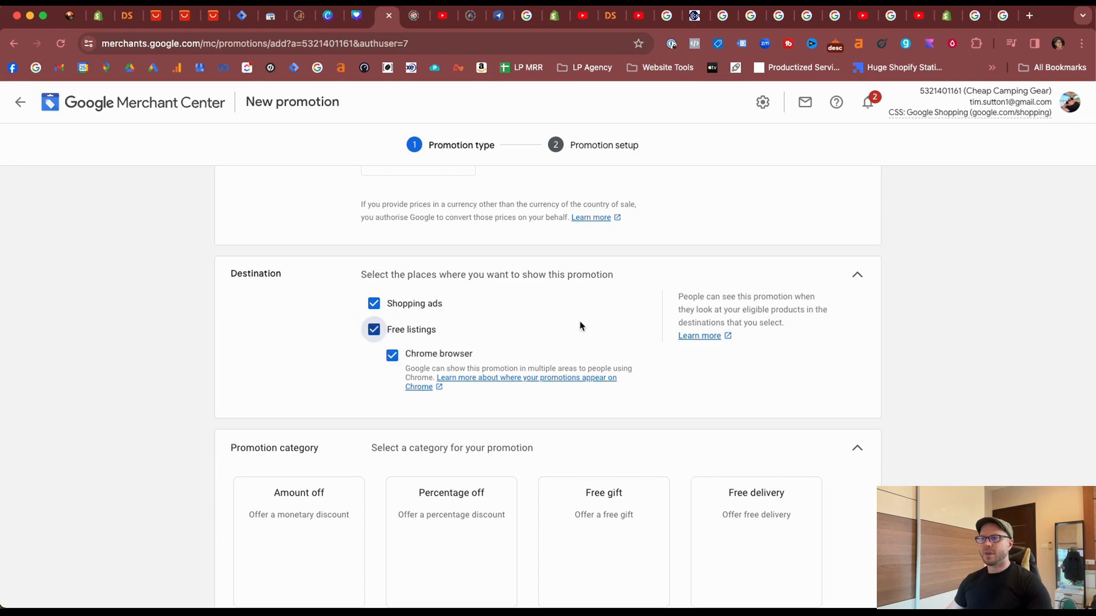
scroll(560, 326, down, 5)
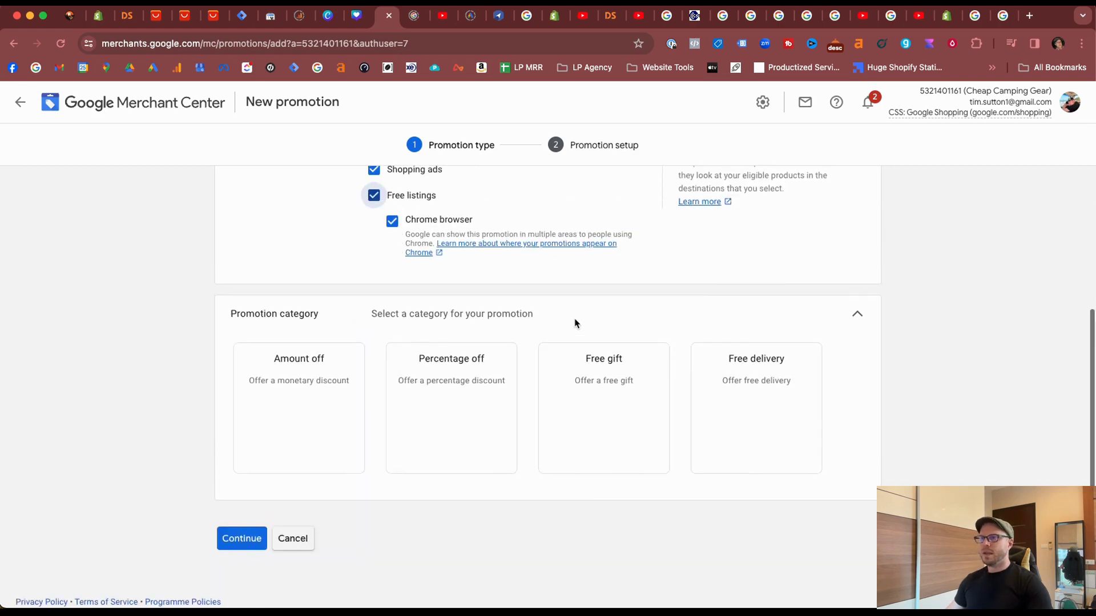
click(234, 330)
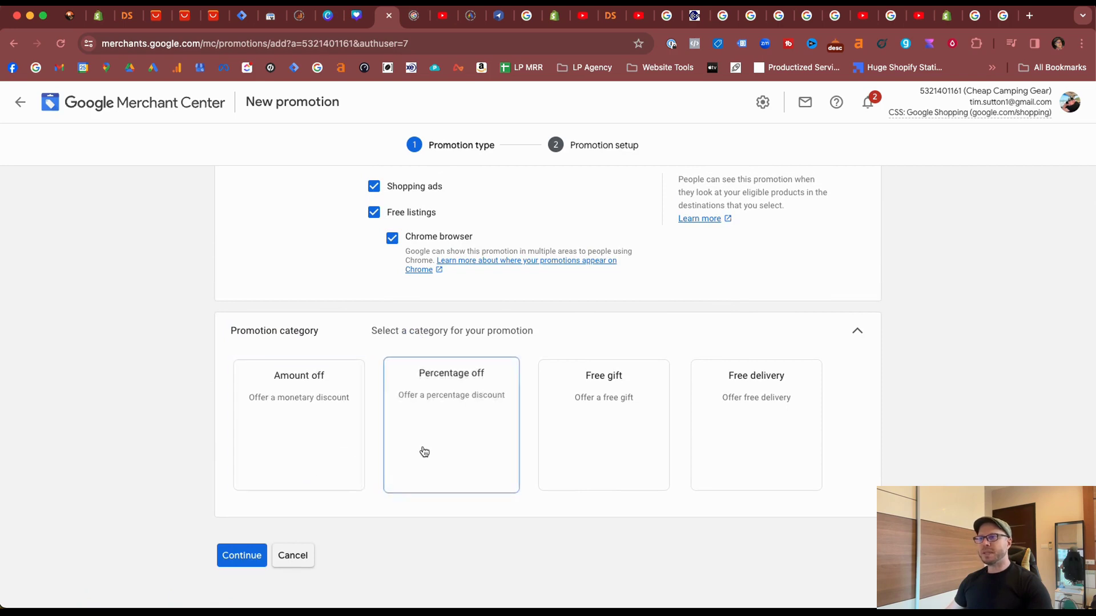
Choose Percentage off as the promotion category
scroll(661, 342, up, 1)
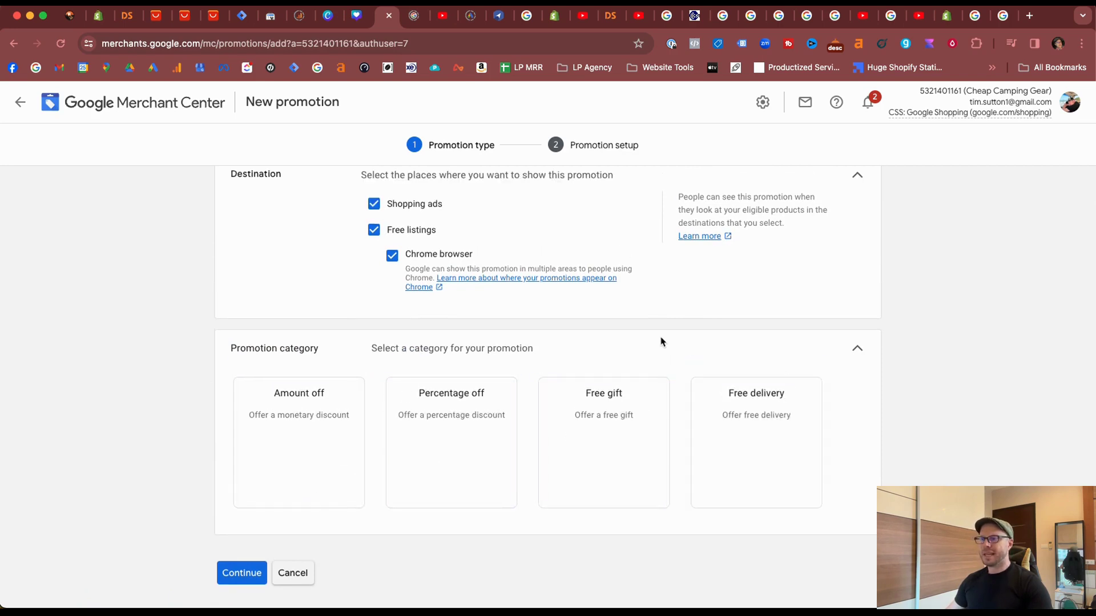
click(428, 440)
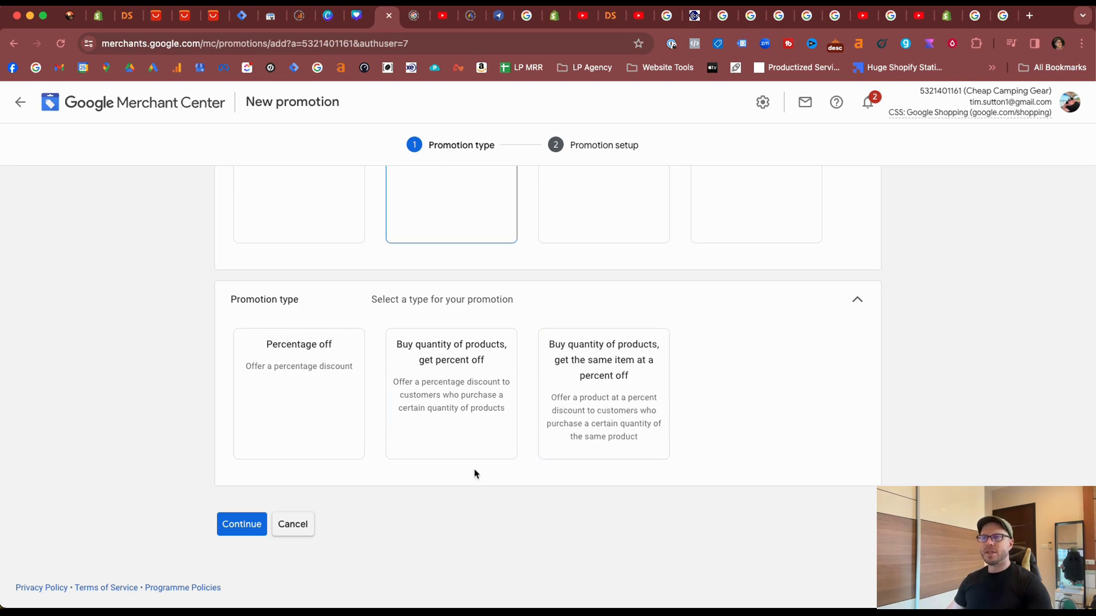
Make it a Percentage off type with 20% discount and a 20 USD minimum purchase
click(279, 371)
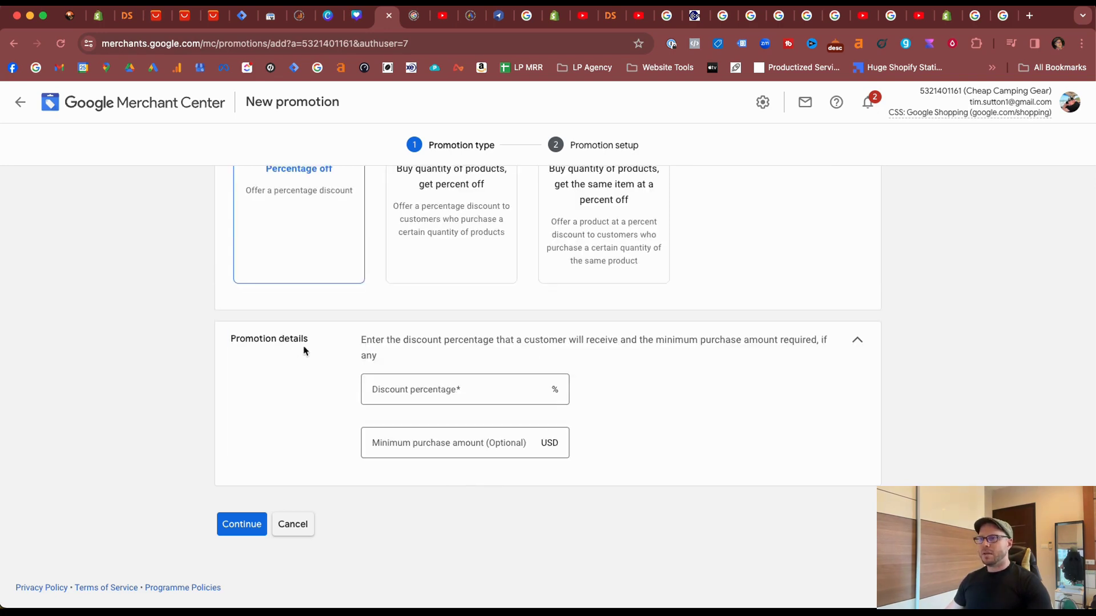
click(446, 391)
click(627, 408)
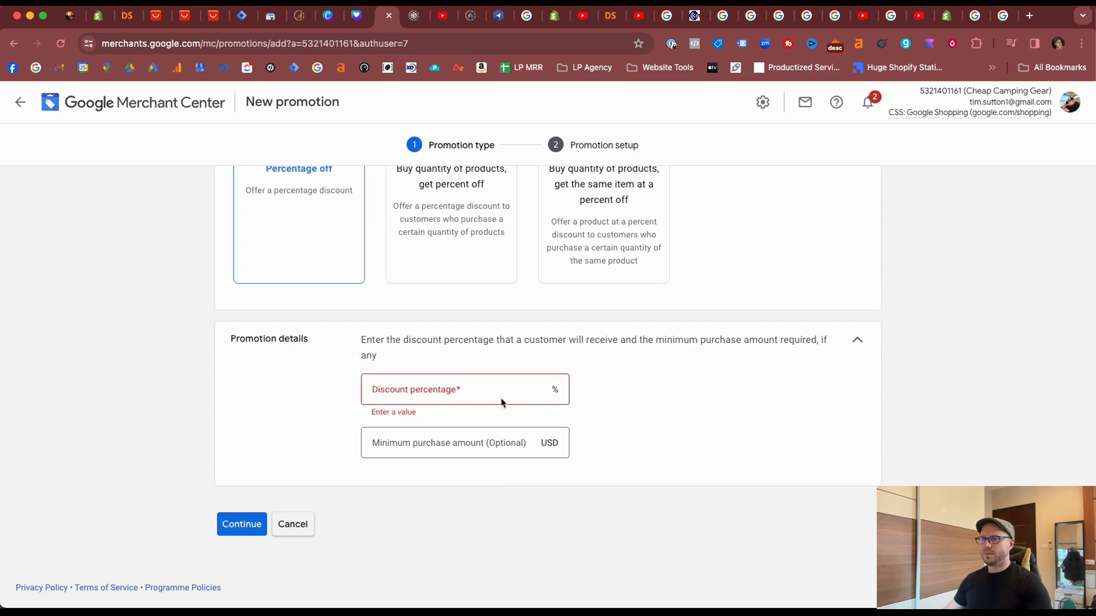
click(497, 392)
text(20)
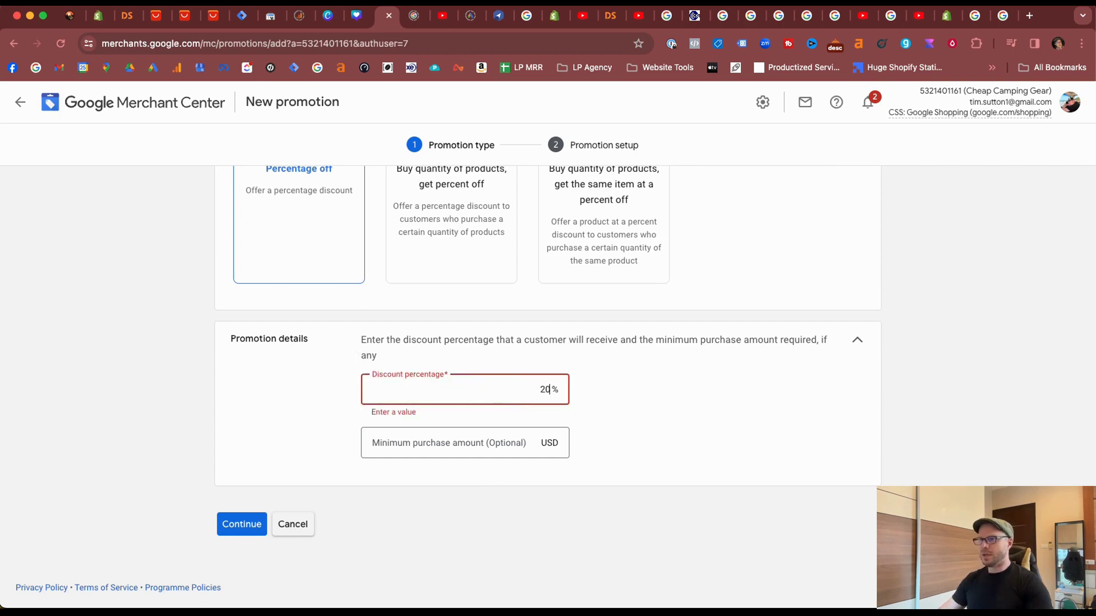
click(622, 420)
click(479, 443)
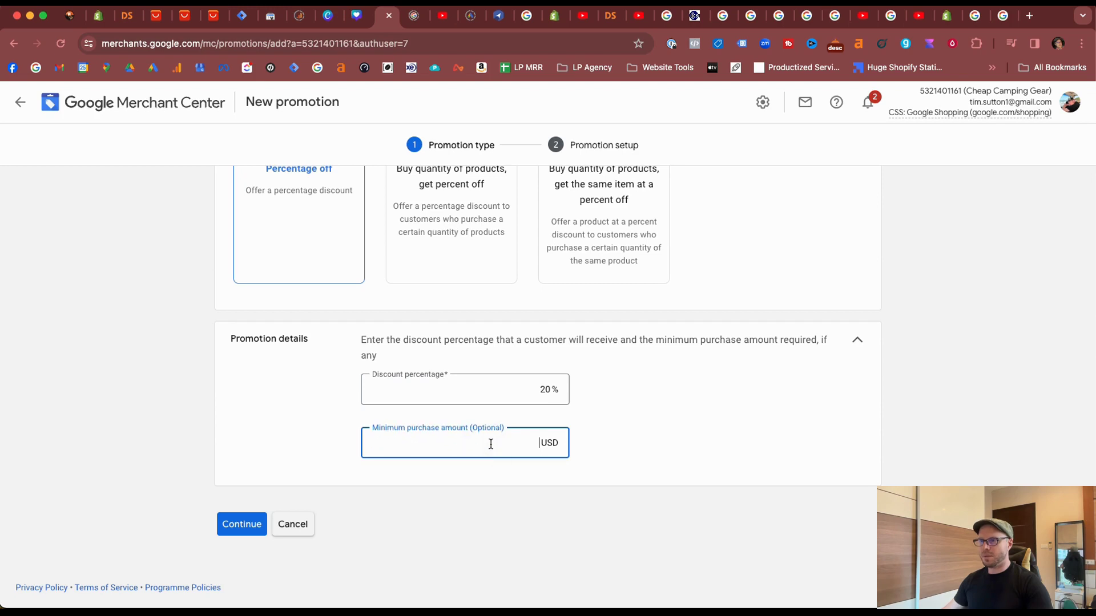
text(20)
click(608, 452)
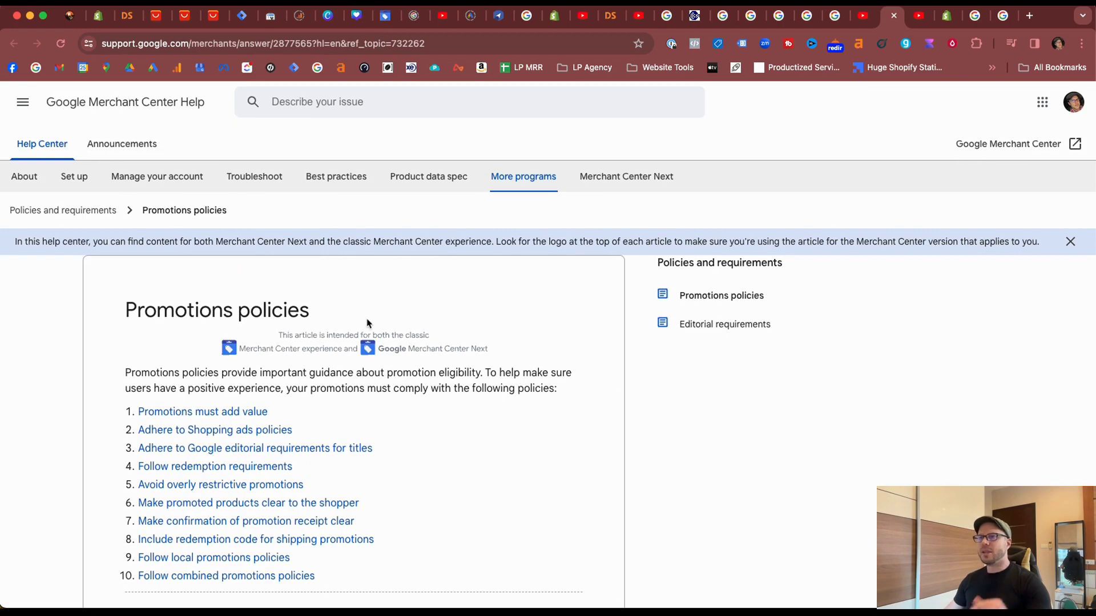
Highlight the Add value rule on minimum discounts such as 'Less than 5% off' or $5 USD
scroll(152, 213, down, 8)
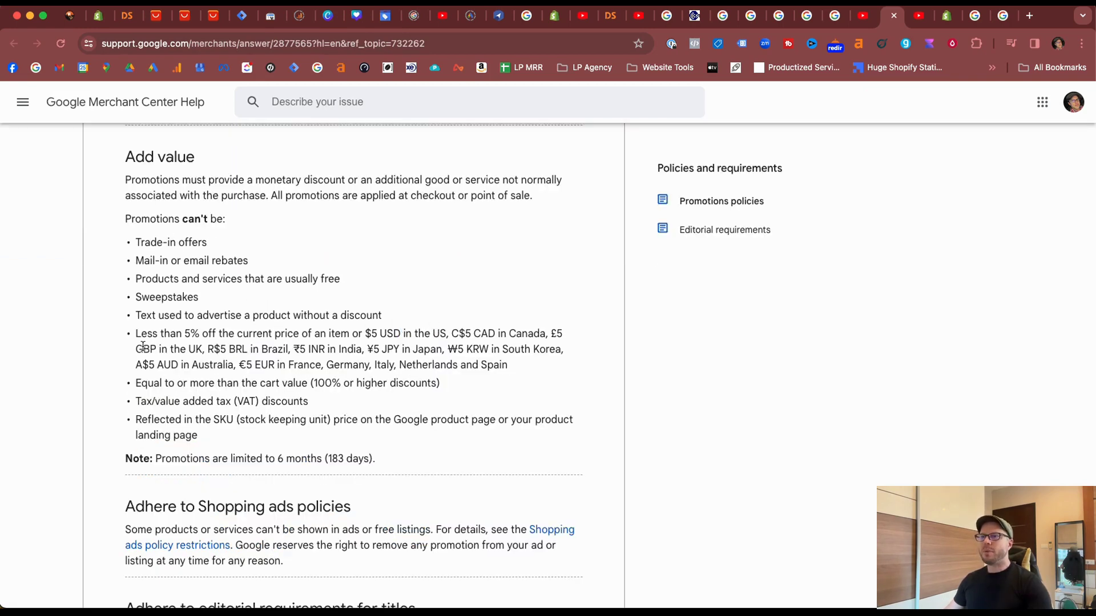
drag(135, 336, 336, 335)
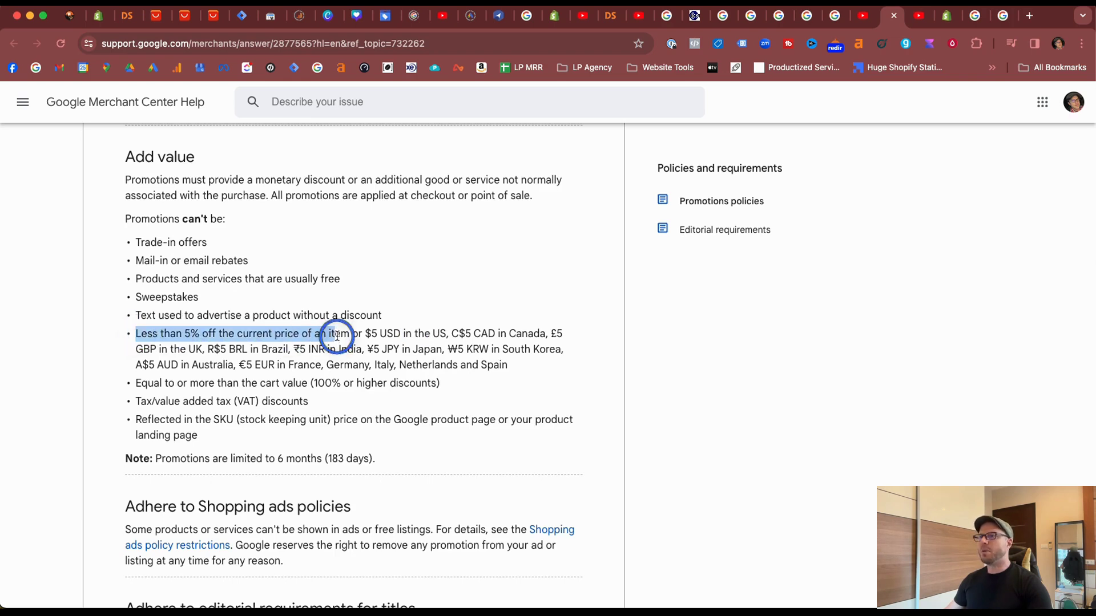
click(317, 334)
click(320, 333)
click(448, 333)
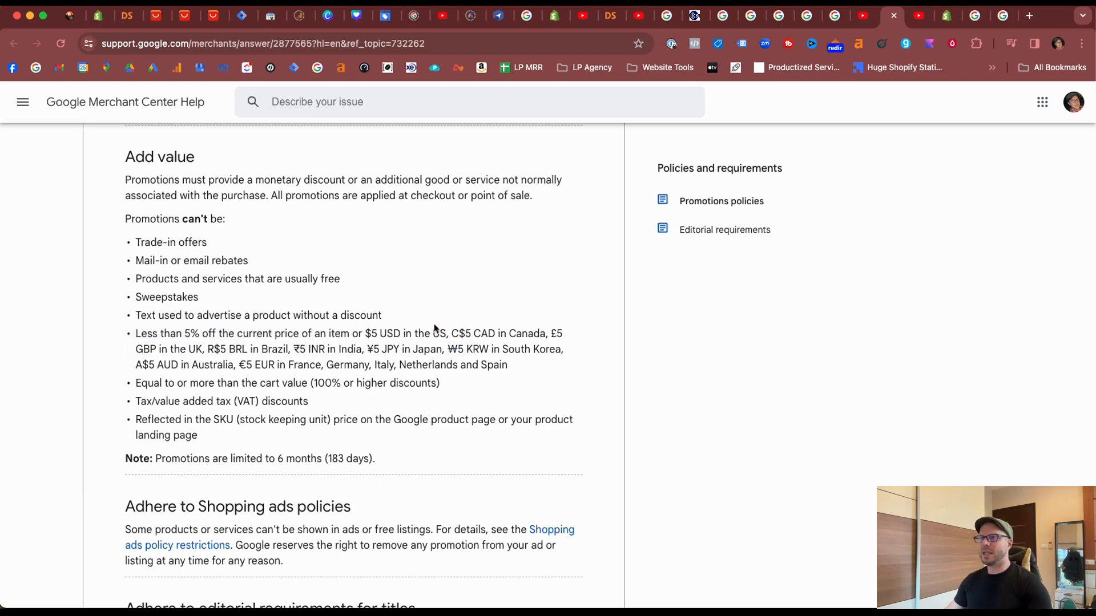
drag(435, 330, 505, 364)
click(506, 365)
drag(450, 332, 507, 364)
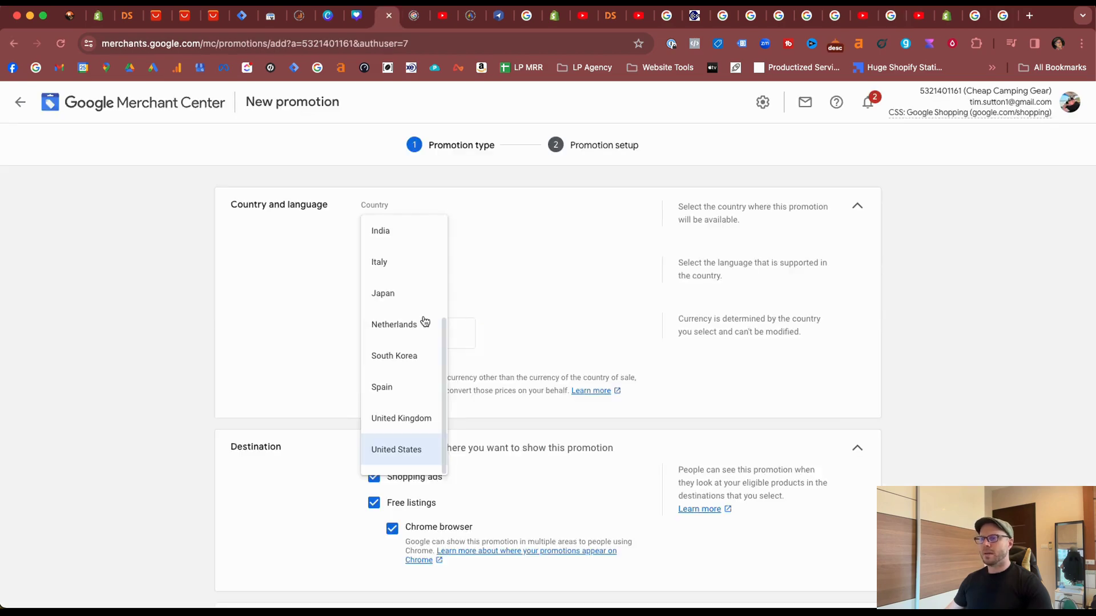
scroll(423, 322, up, 5)
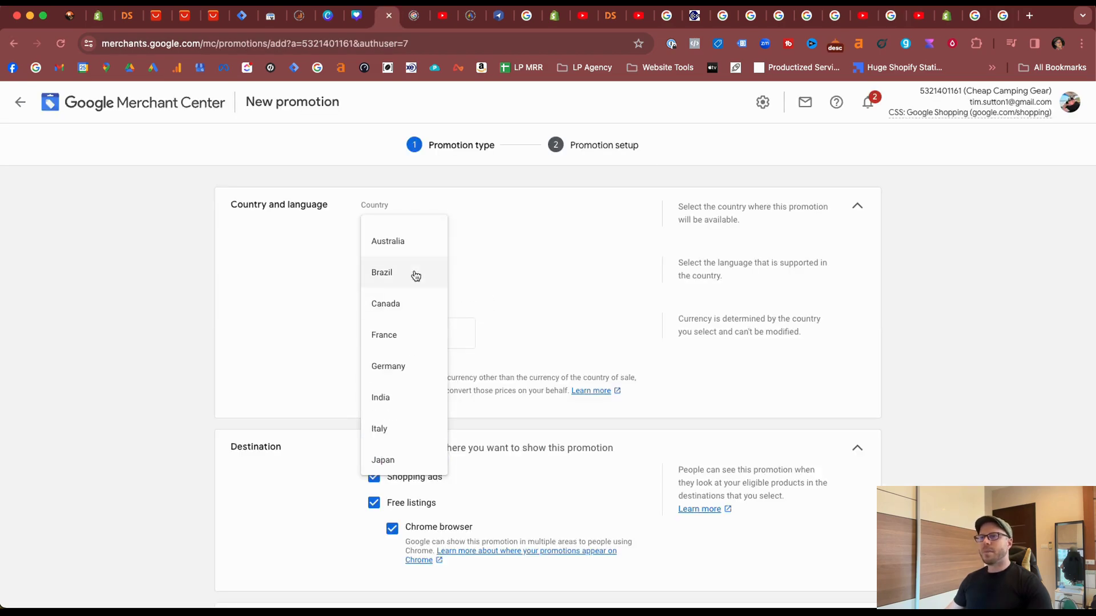
Continue from the promotion type to the promotion setup step
scroll(408, 262, down, 5)
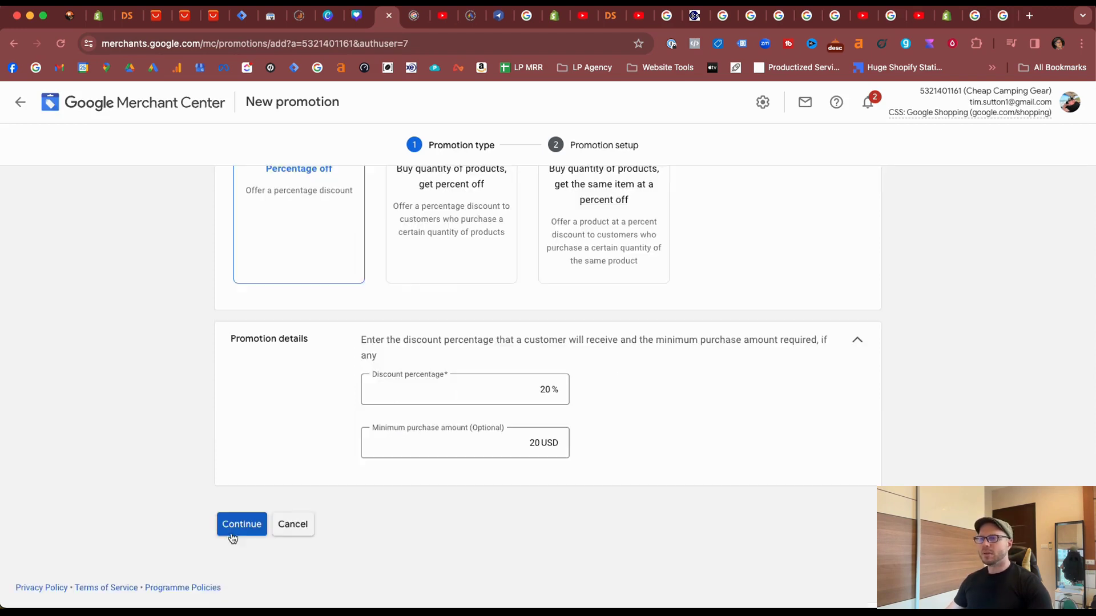
click(697, 412)
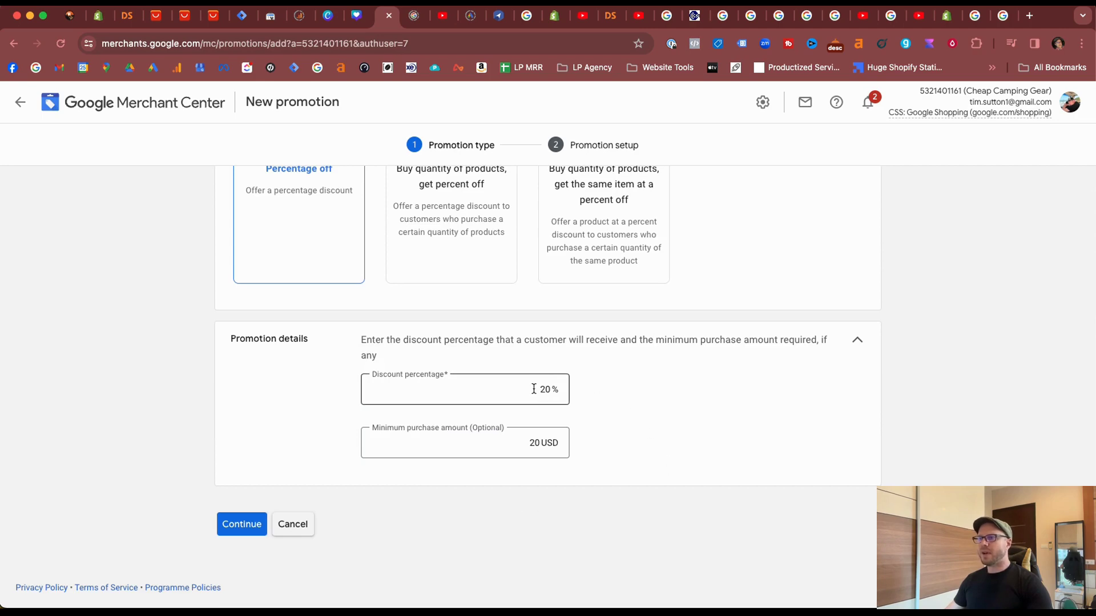
click(241, 524)
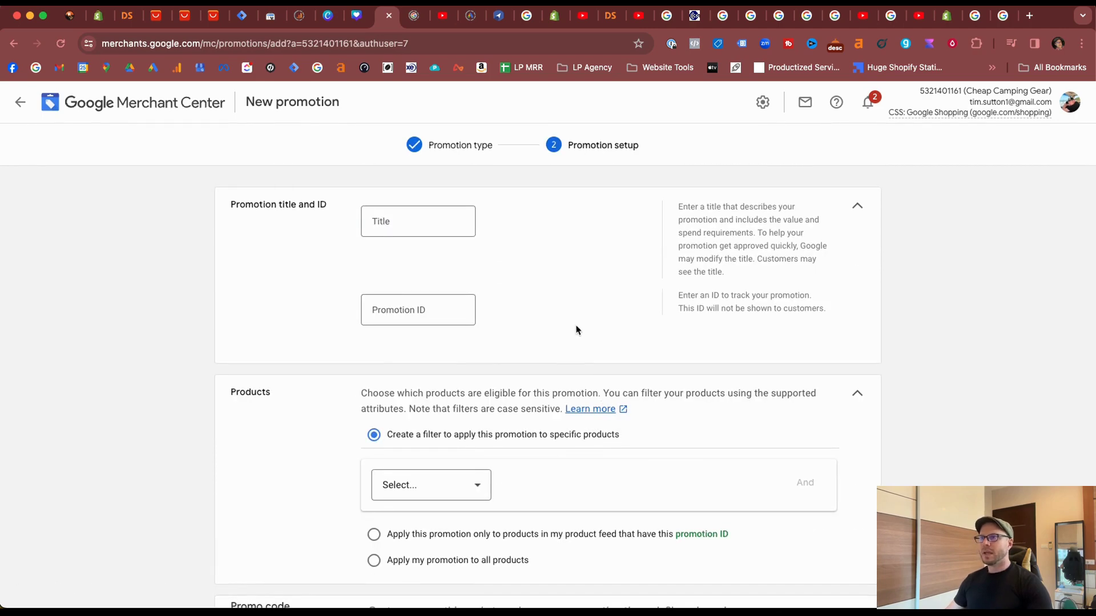
Title the promotion 'BFCM 20%' and give it the promotion ID BCFM20
click(394, 225)
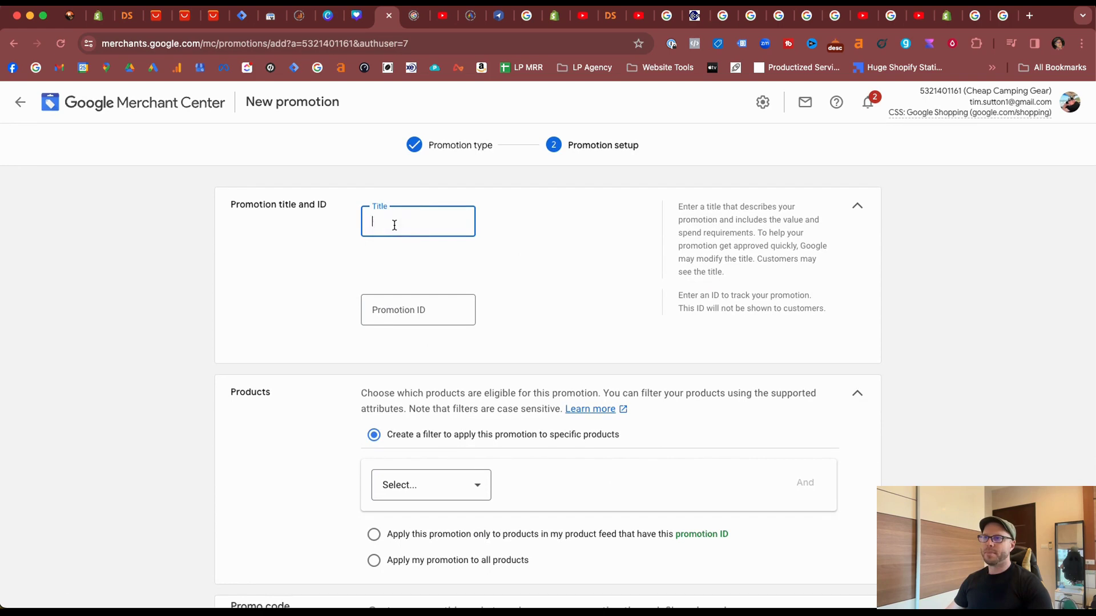
text(BFCM 20%)
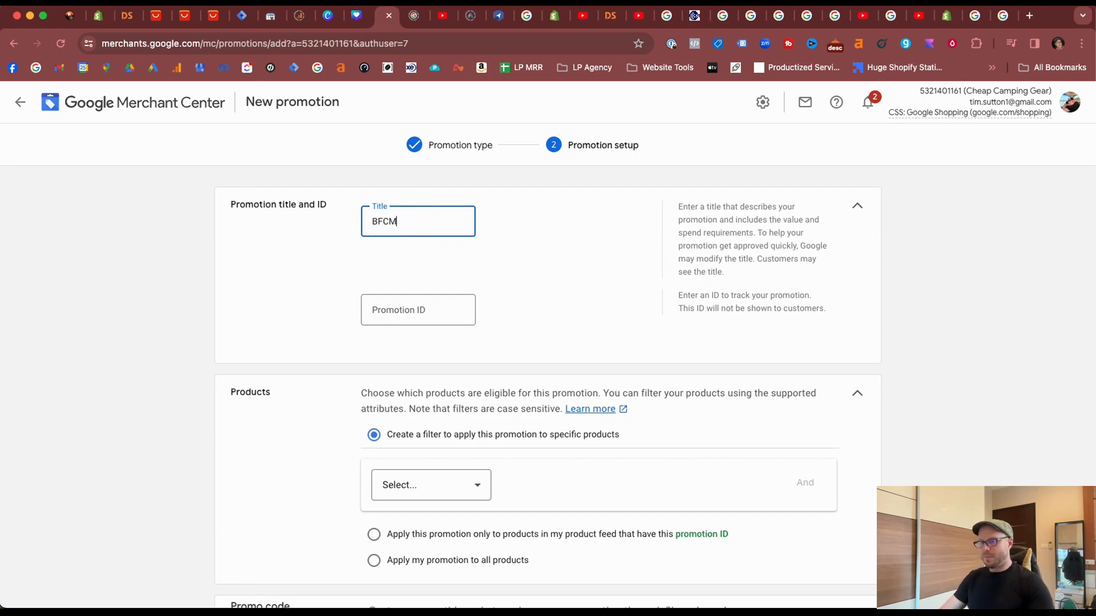
key(Tab)
text(B)
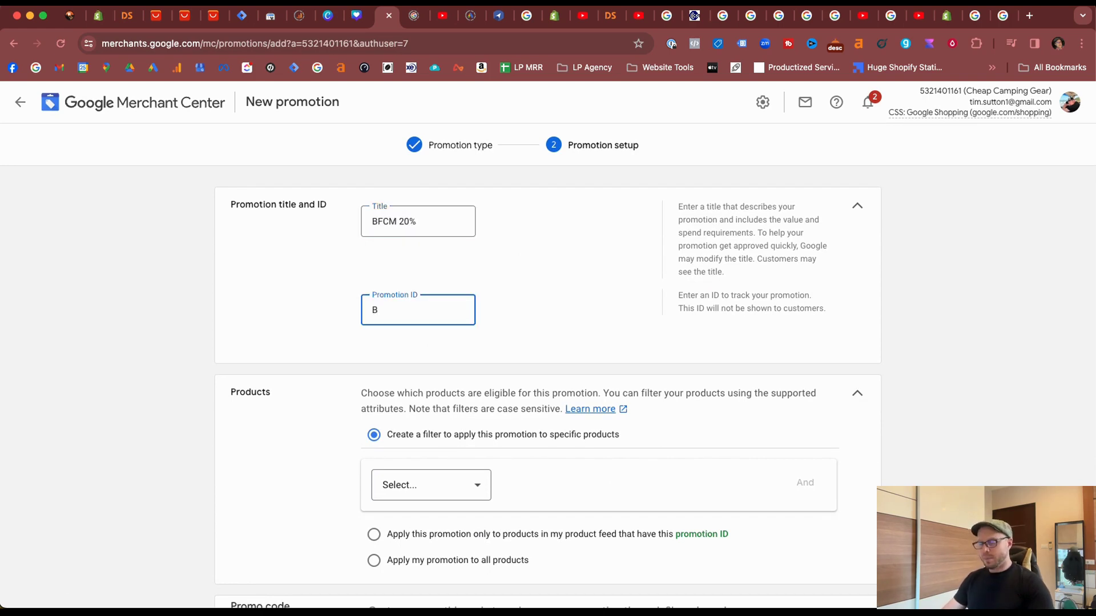
text(CFM20)
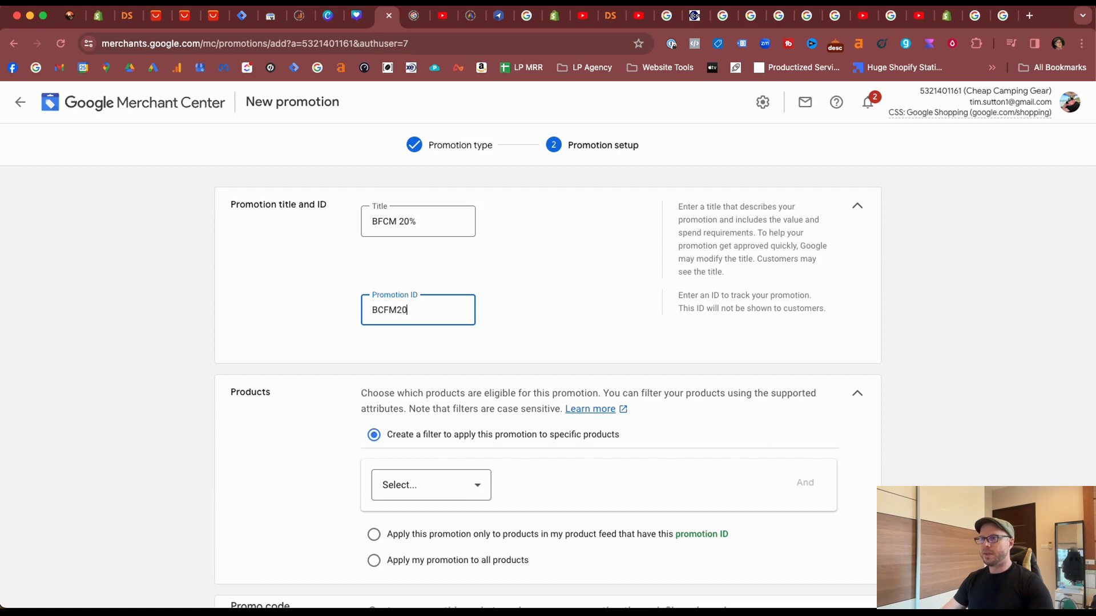
double_click(399, 308)
key(super+c)
click(531, 300)
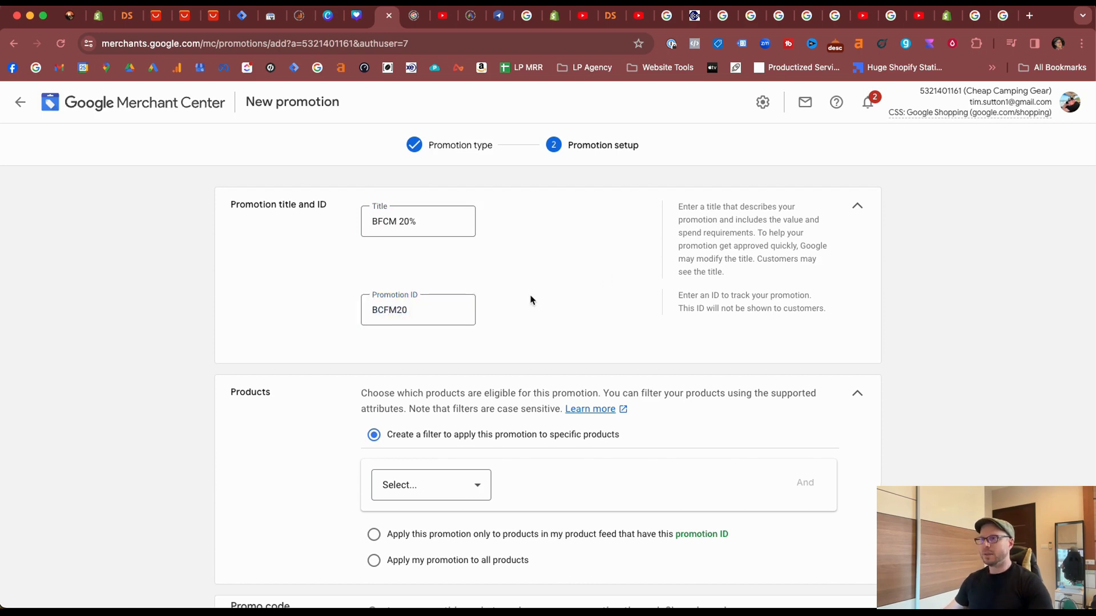
scroll(531, 299, down, 2)
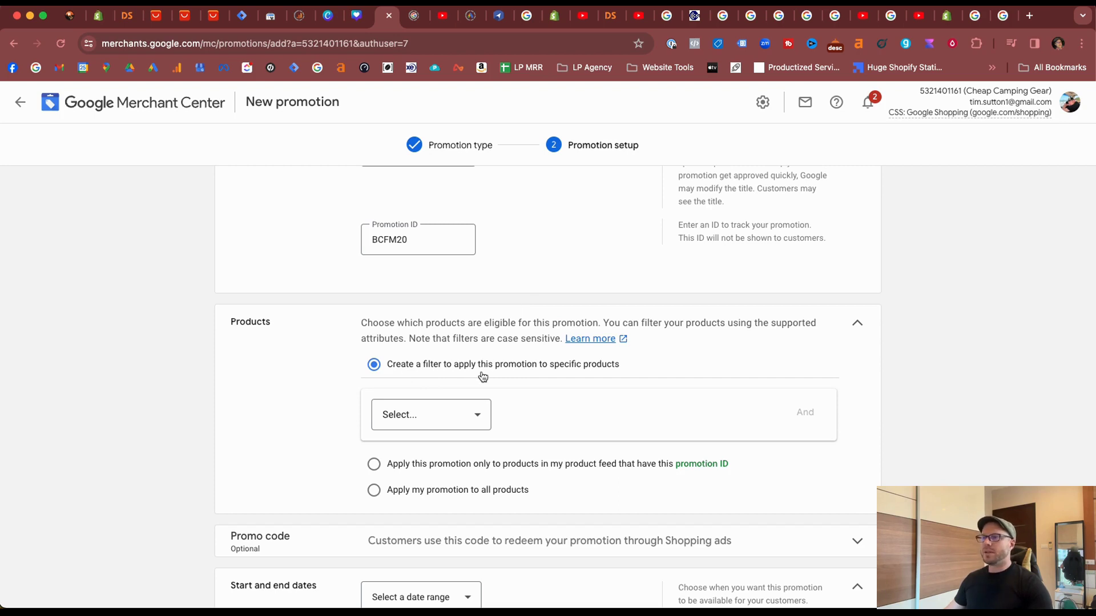
click(437, 417)
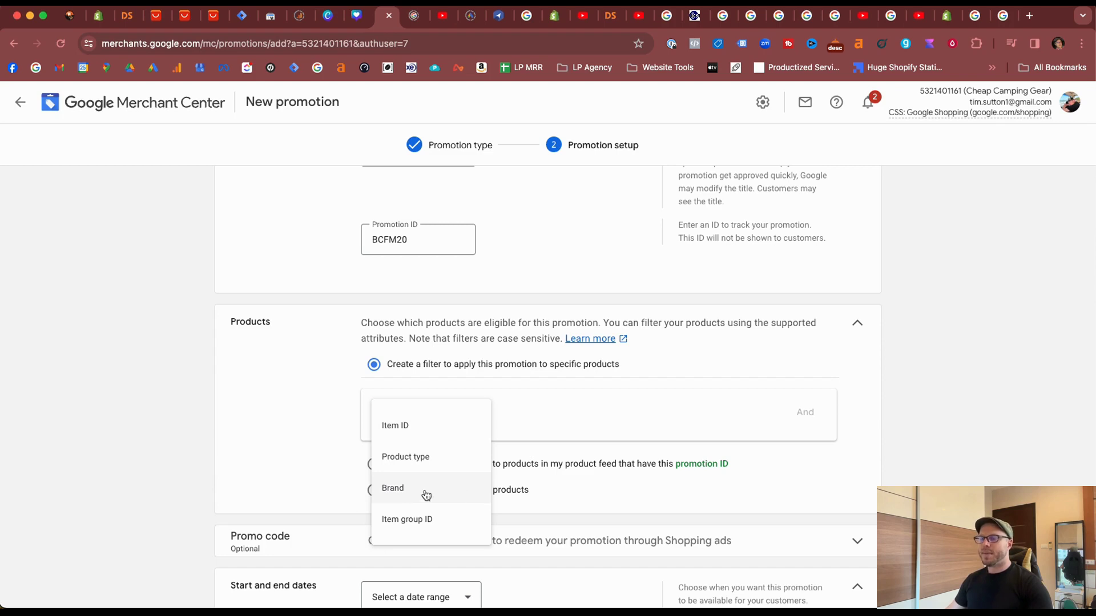
Set the Products option to 'Apply my promotion to all products' instead of a filter
click(527, 448)
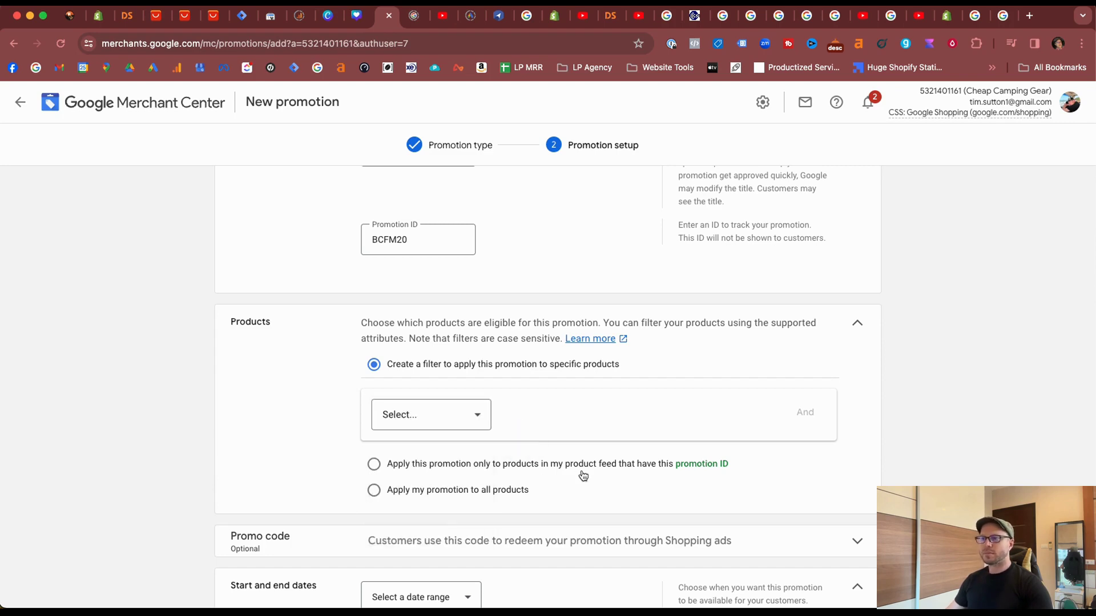
click(464, 464)
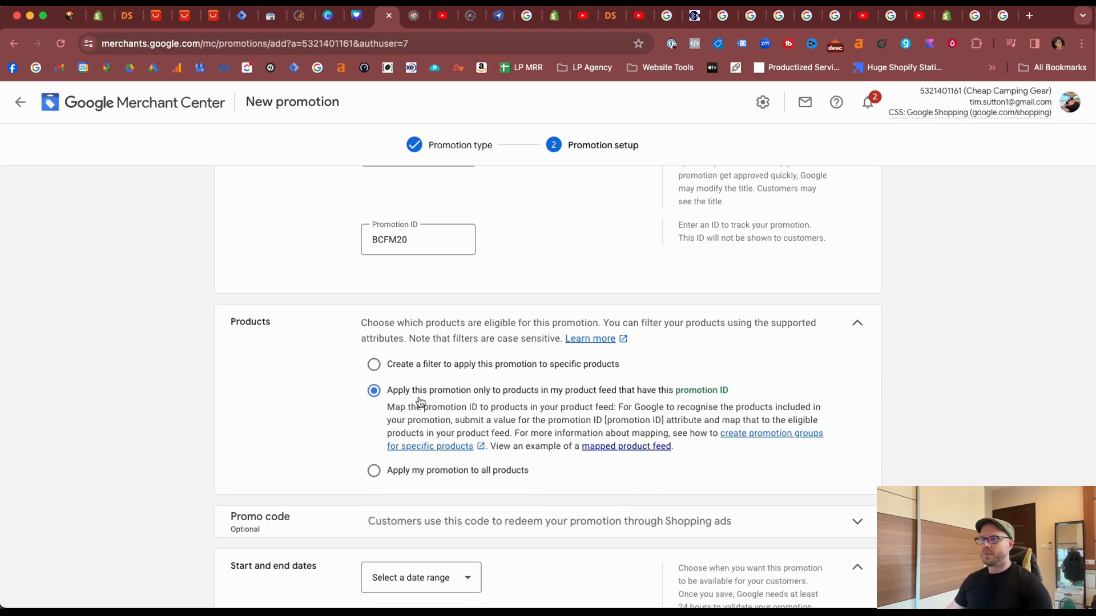
drag(388, 390, 742, 444)
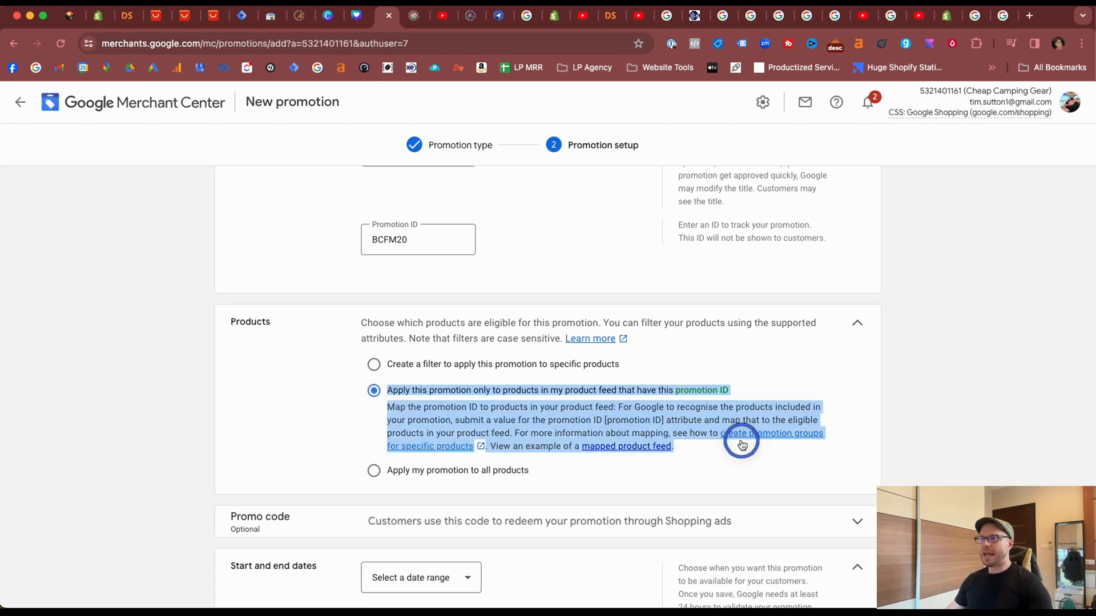
click(710, 458)
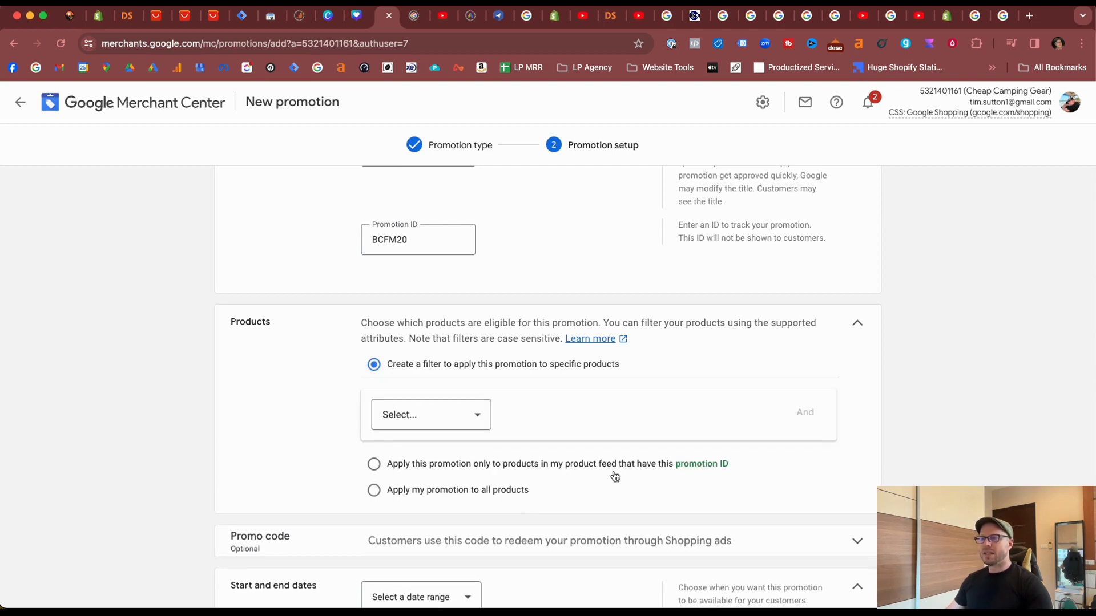
click(374, 491)
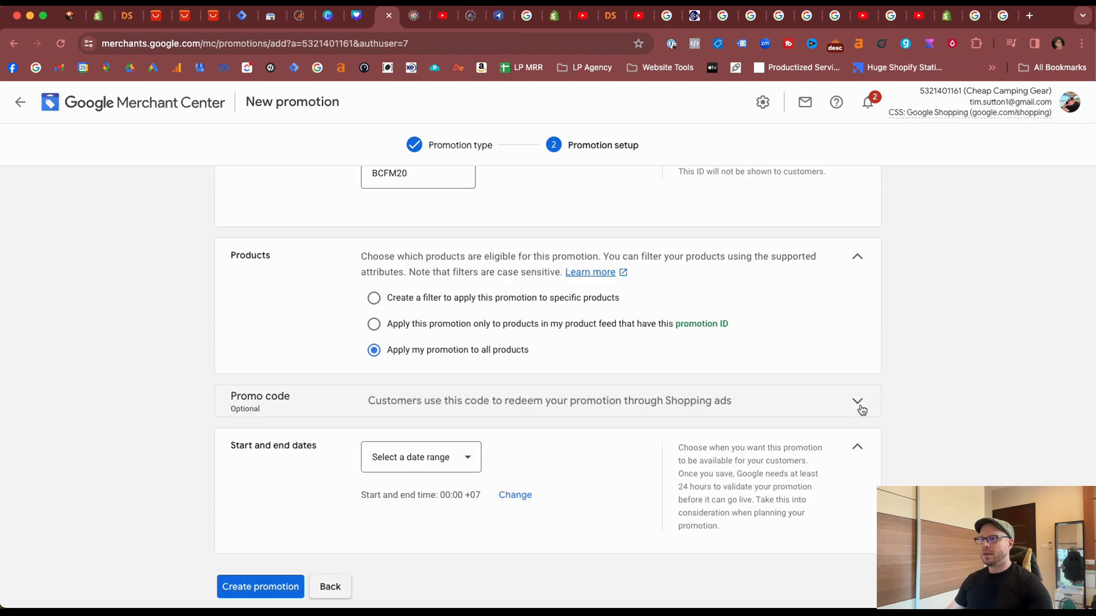
Paste promo code BCFM20 into the Promo code section
click(857, 403)
click(411, 440)
key(super+v)
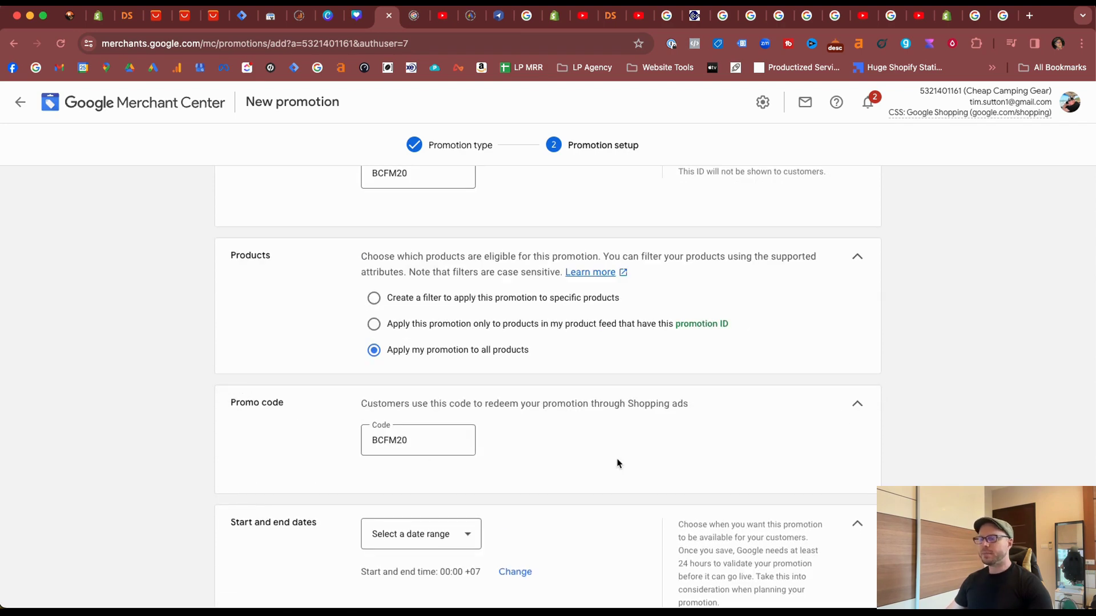
triple_click(524, 423)
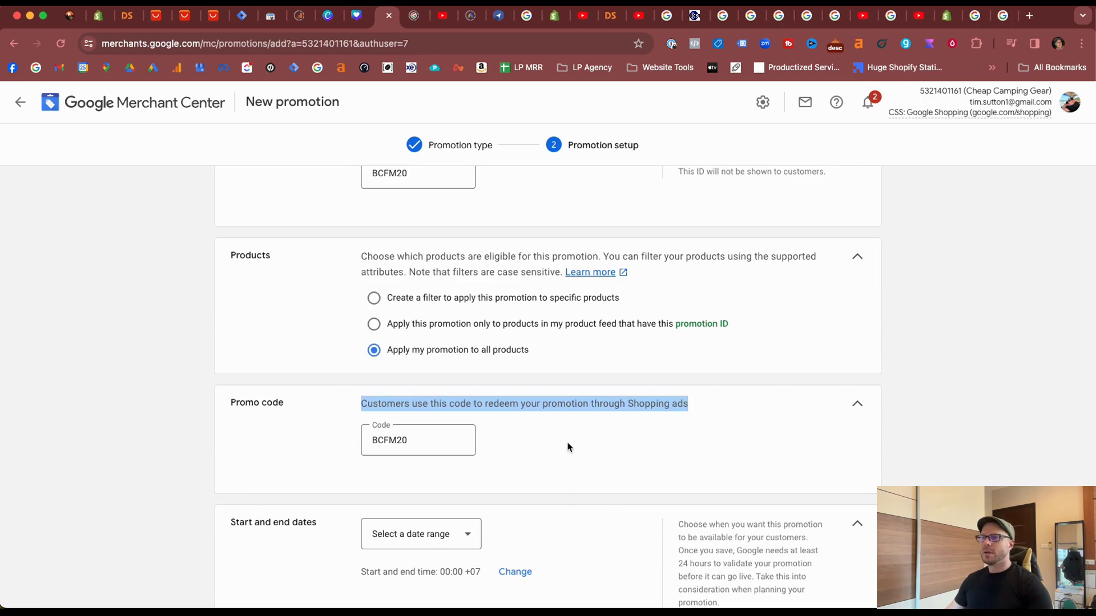
click(533, 444)
drag(354, 410, 654, 403)
click(763, 299)
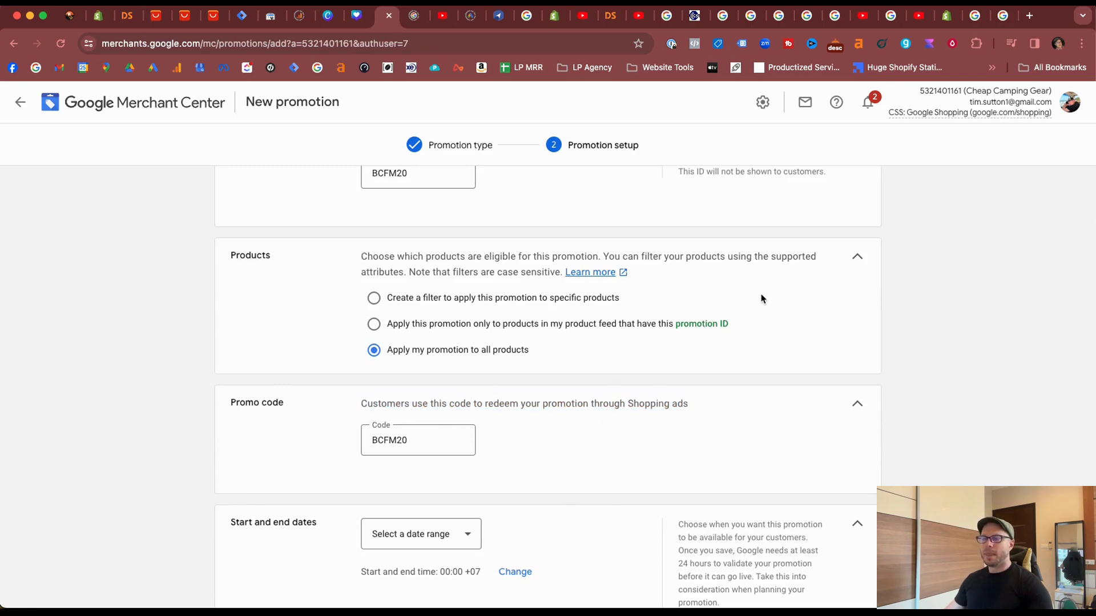
key(super+9)
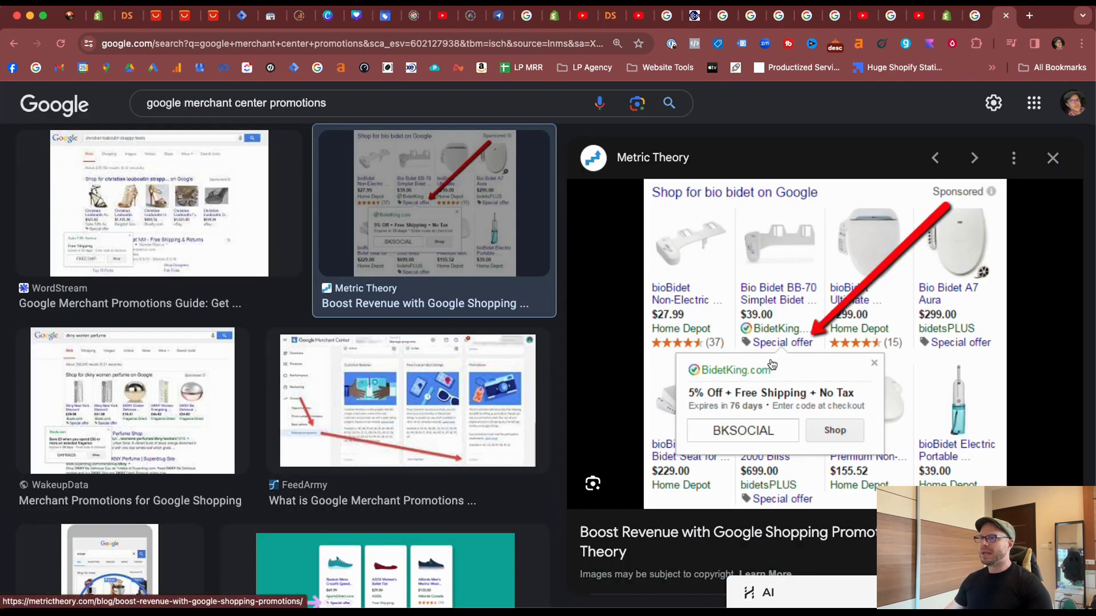
key(ctrl+Tab)
scroll(506, 422, down, 5)
Set the promotion dates to 29 Nov–2 Dec 2024 and create the promotion
click(455, 392)
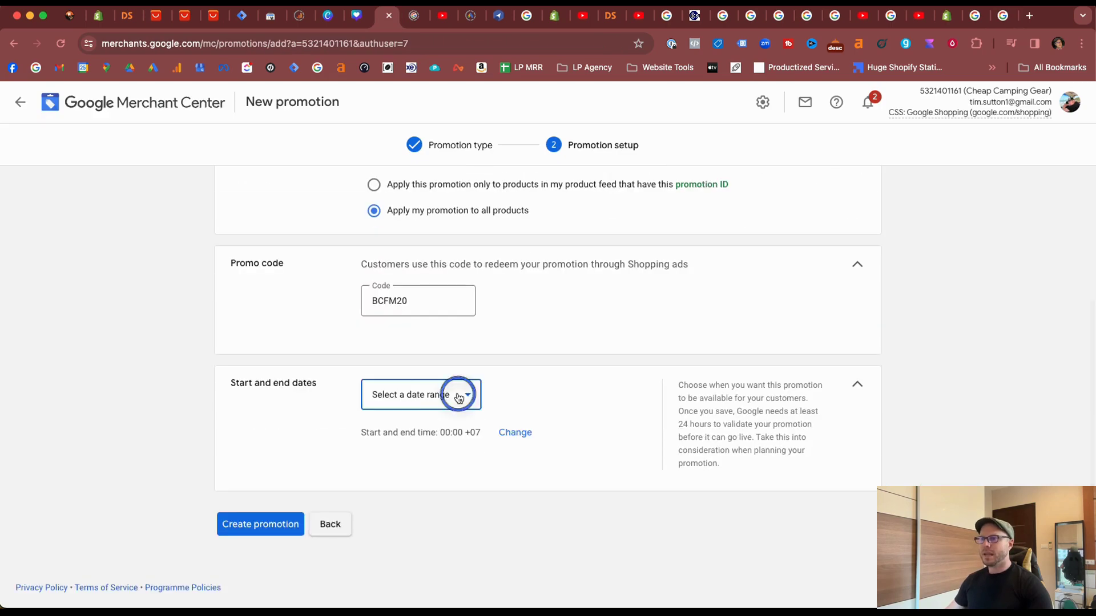
scroll(446, 284, down, 3)
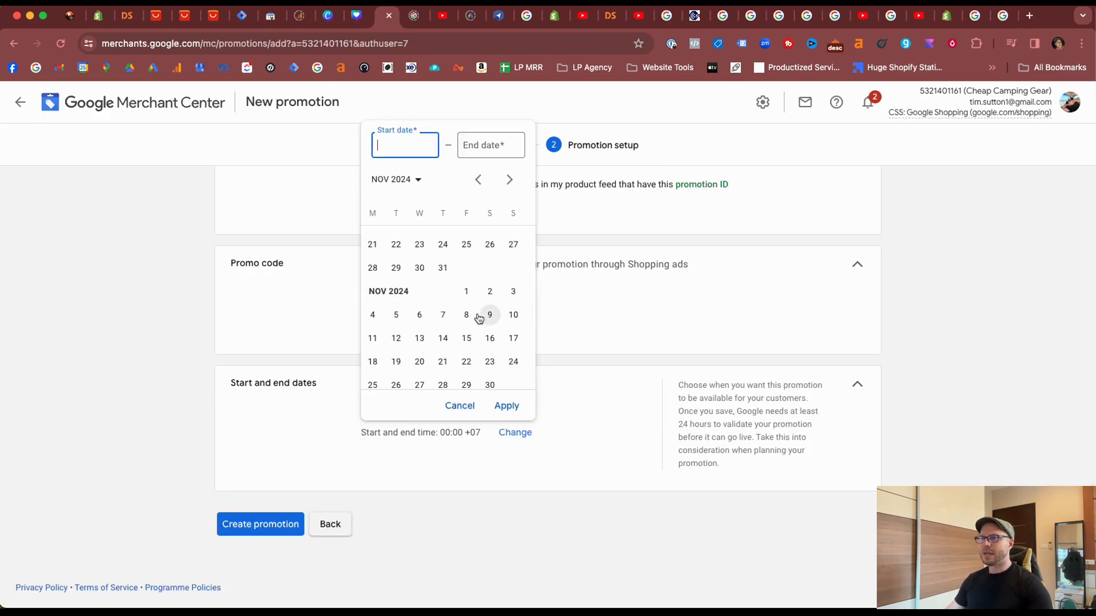
scroll(487, 314, down, 1)
click(474, 343)
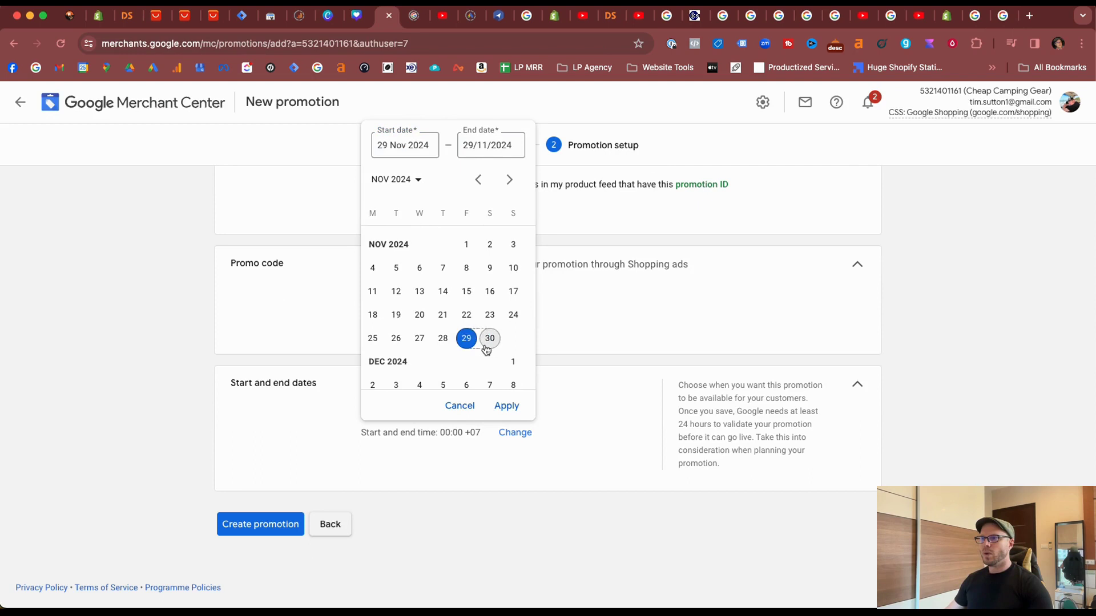
scroll(465, 347, down, 1)
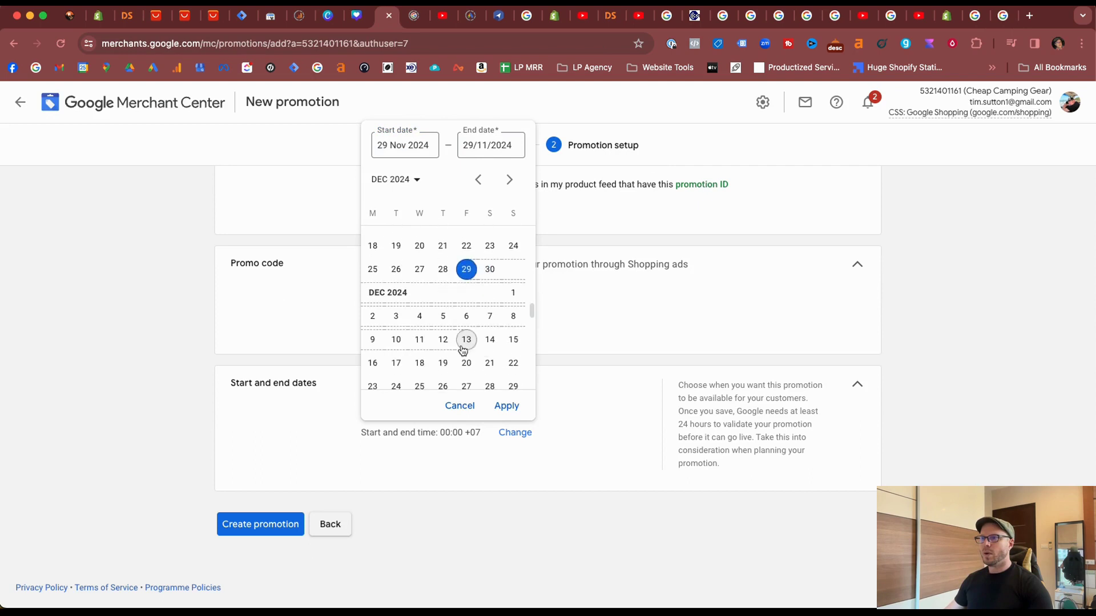
click(374, 318)
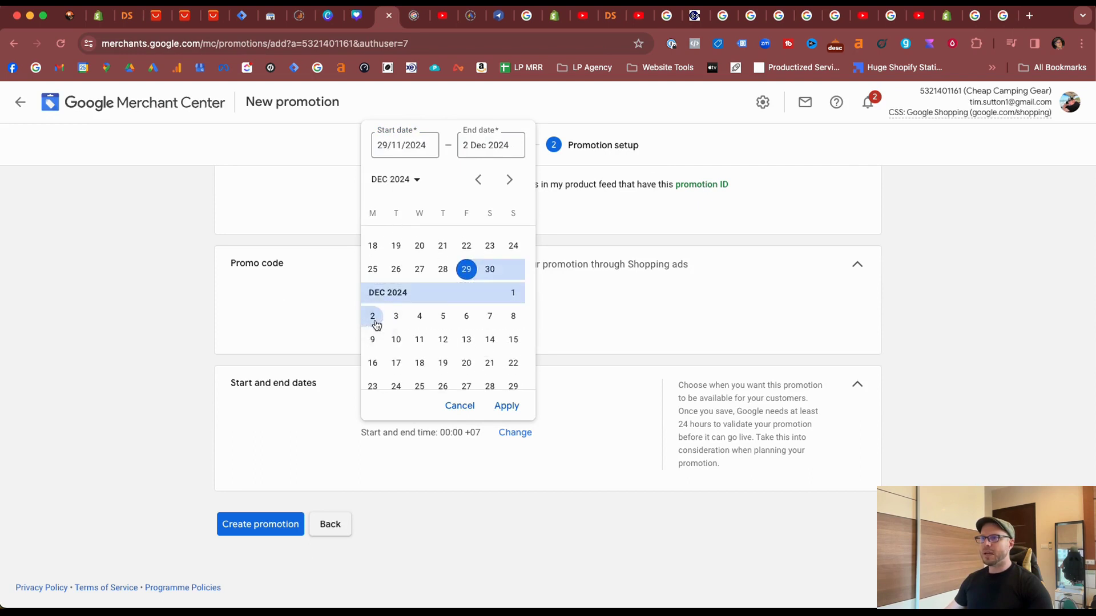
click(506, 406)
click(260, 524)
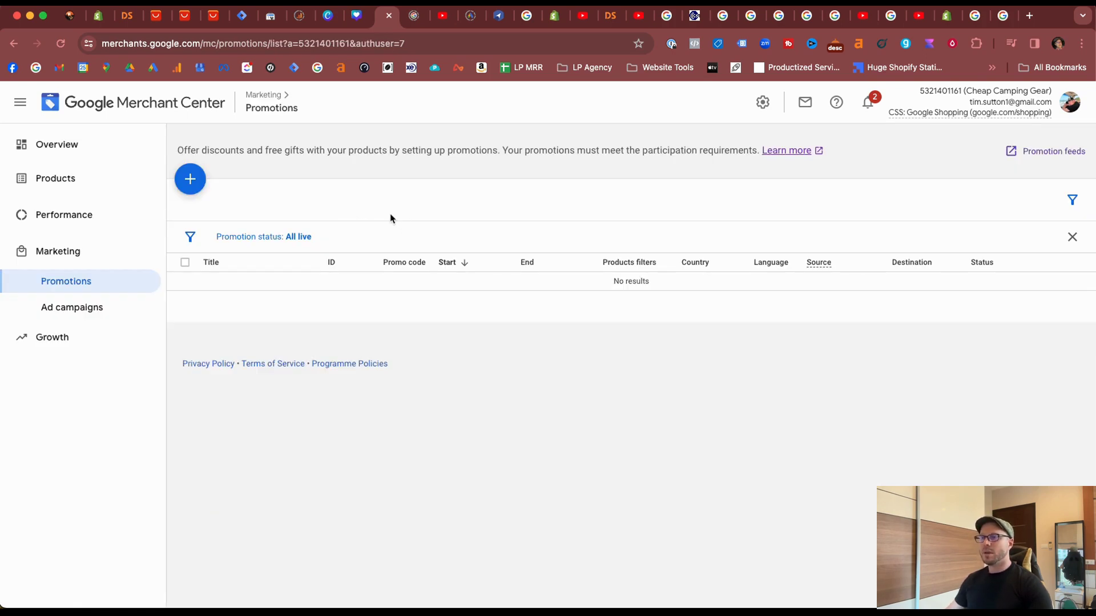
Change the Promotion status filter from All live to All so BFCM 20% shows under review
click(295, 238)
click(232, 330)
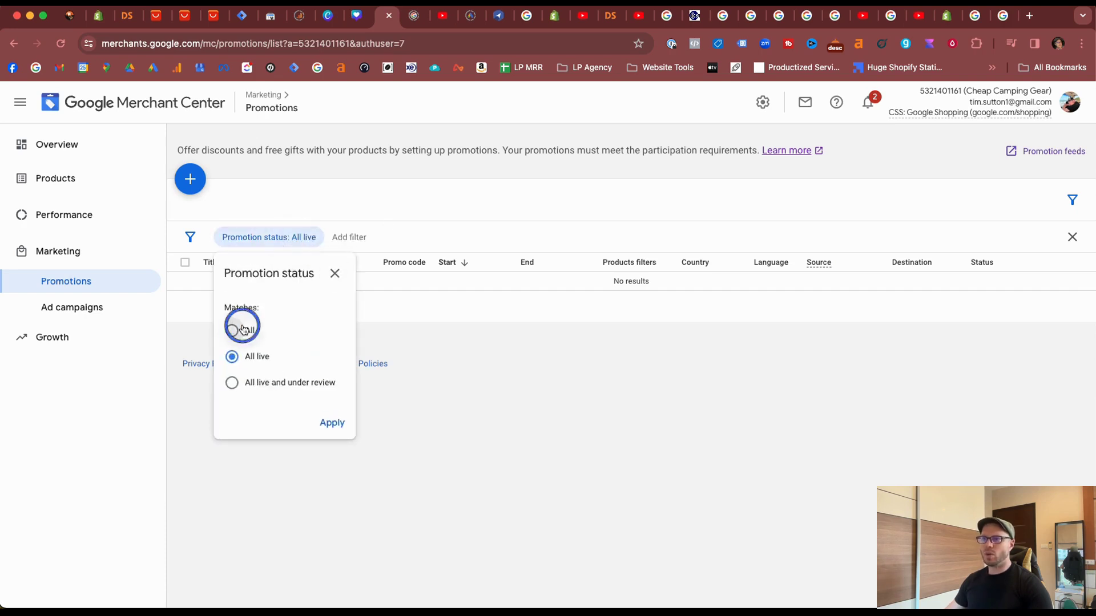
click(332, 423)
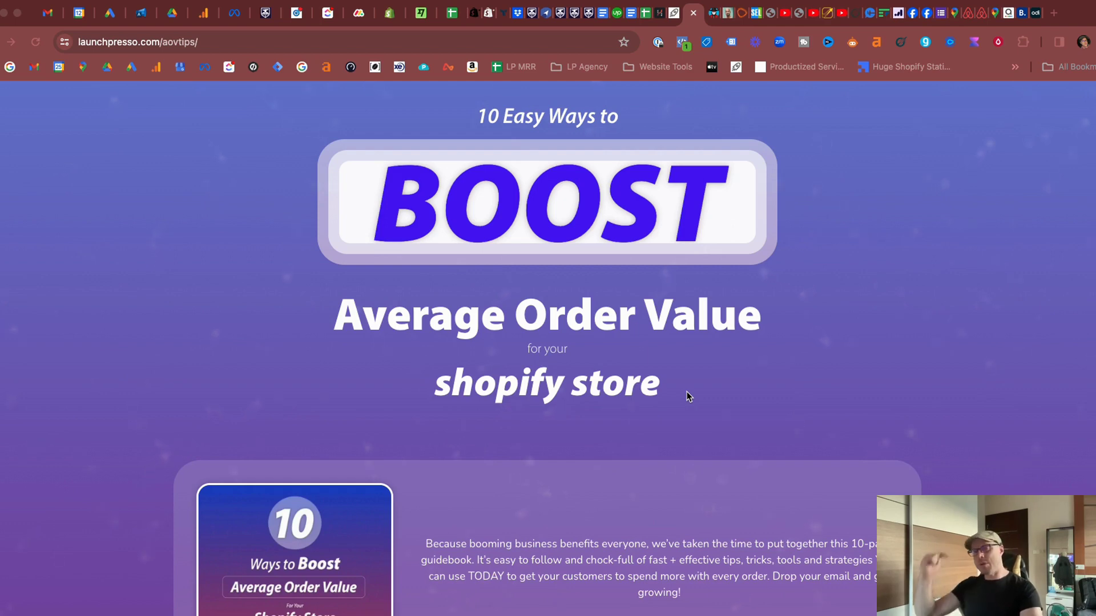
Scroll the Launchpresso aovtips page down to the guidebook's DOWNLOAD THE PDF offer
scroll(796, 376, down, 3)
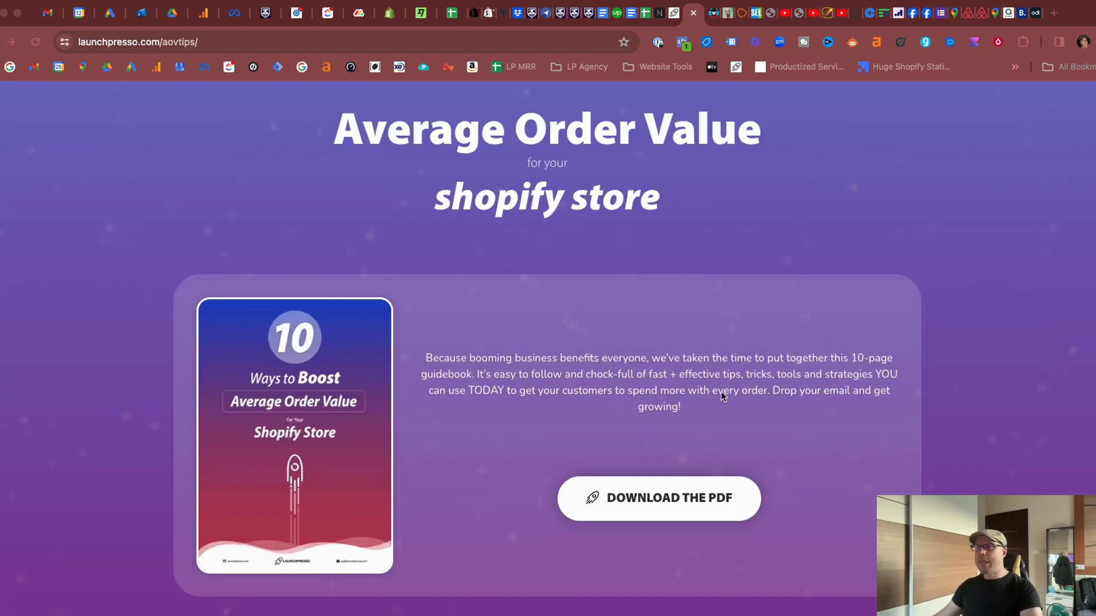